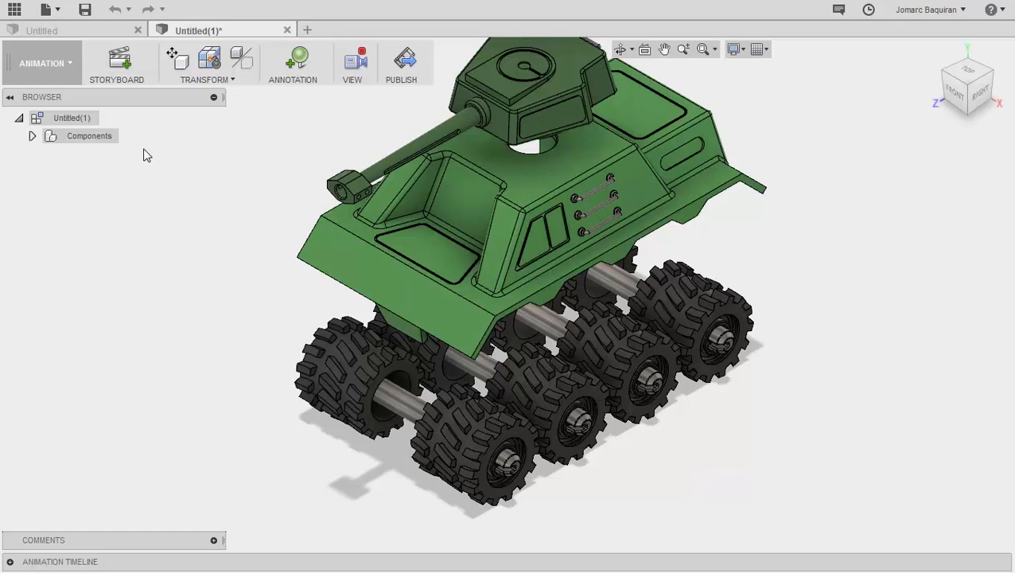
Create a new storyboard of type Clean and expand the animation timeline.
click(120, 60)
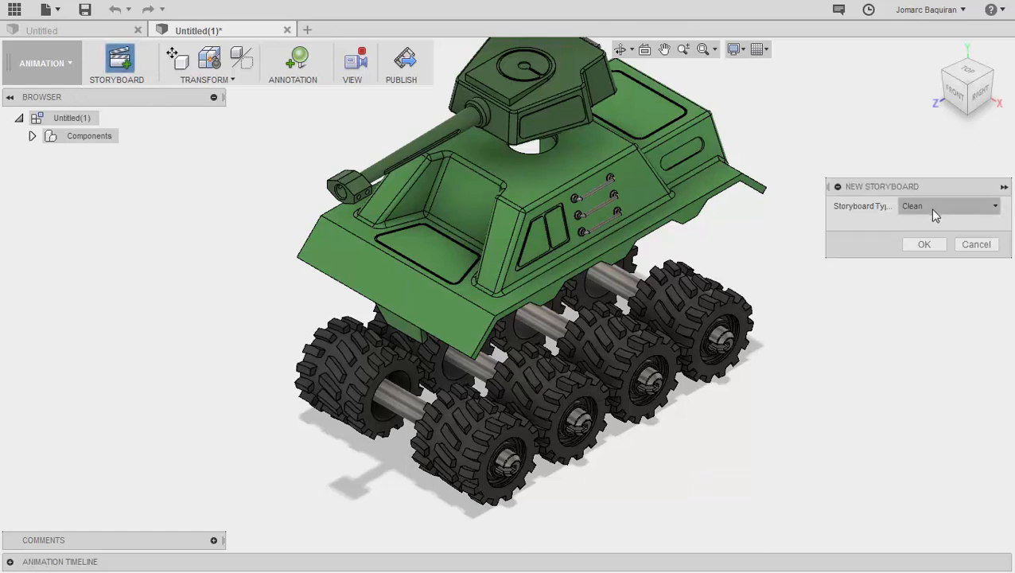
click(921, 244)
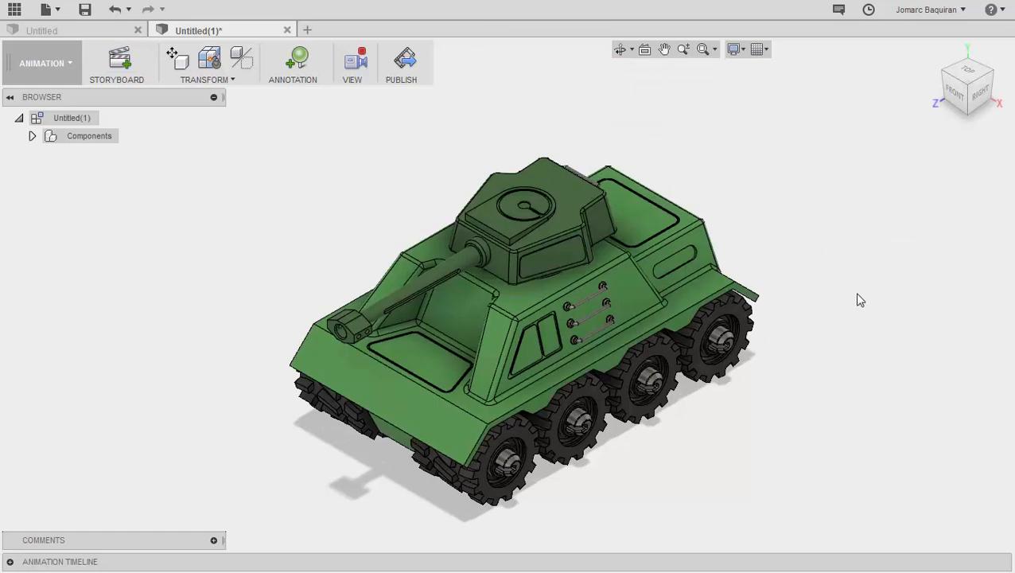
click(10, 561)
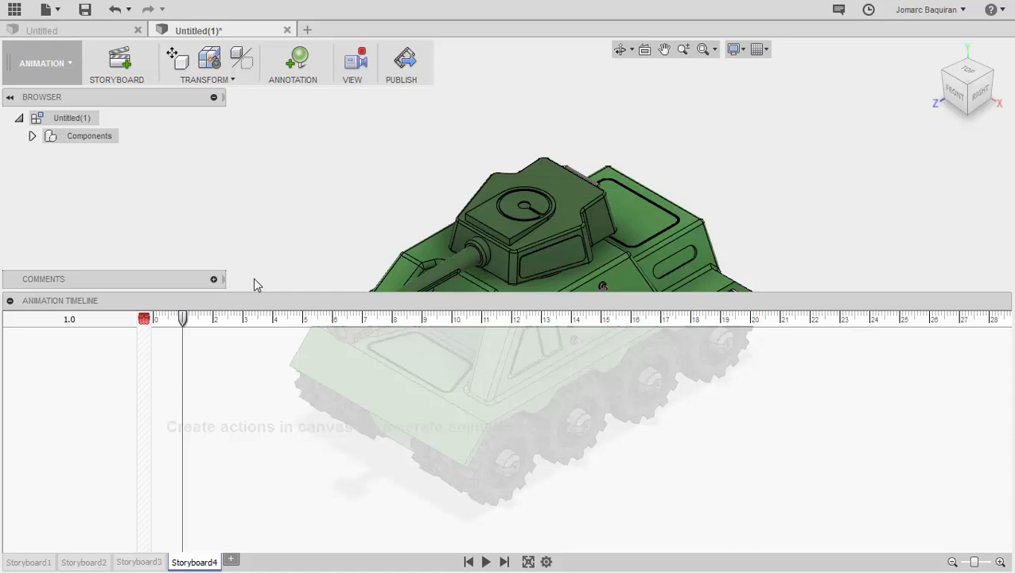
Record the home camera view as a view action ending at the 2-second mark and play it back.
click(213, 319)
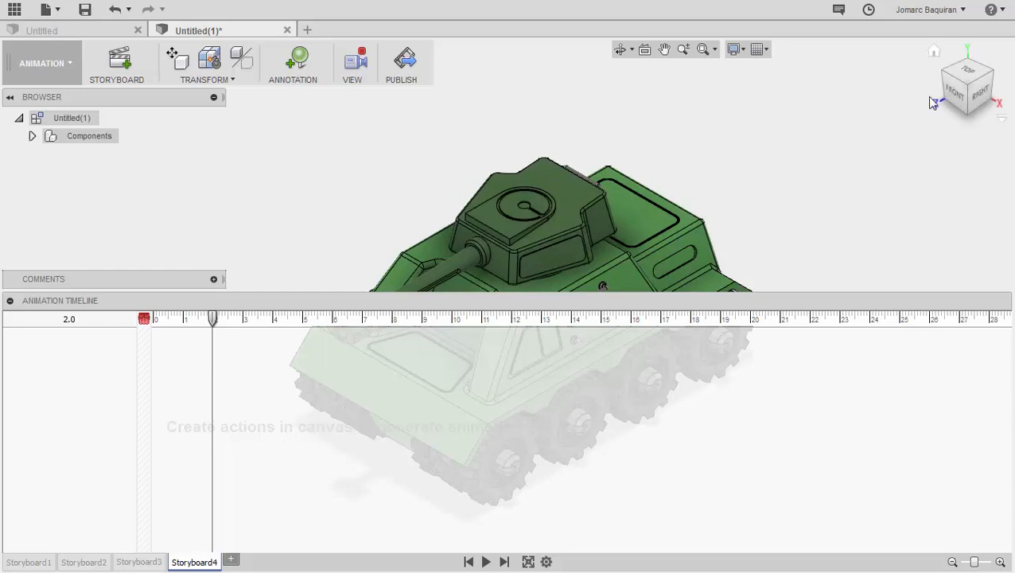
click(934, 52)
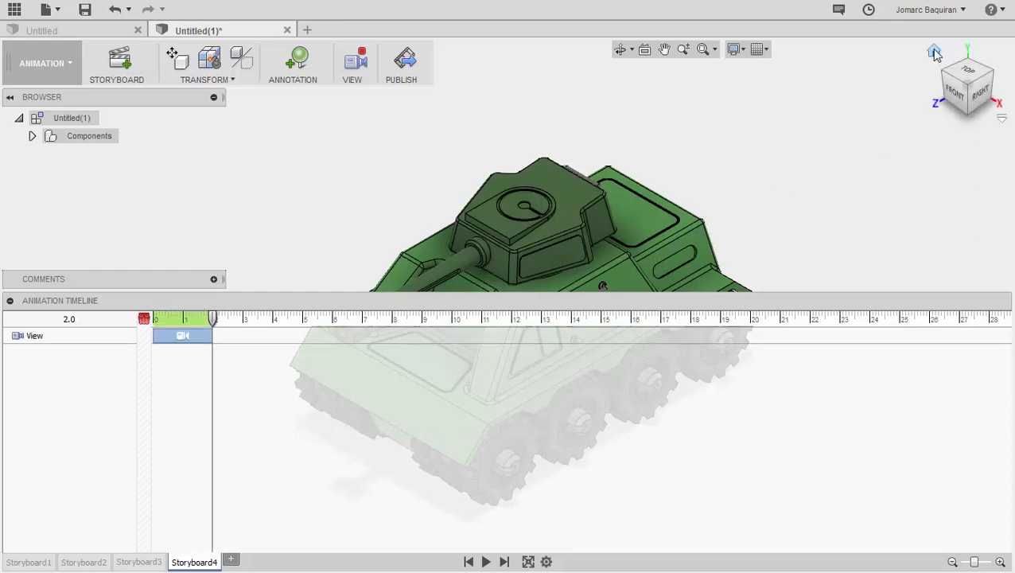
key(space)
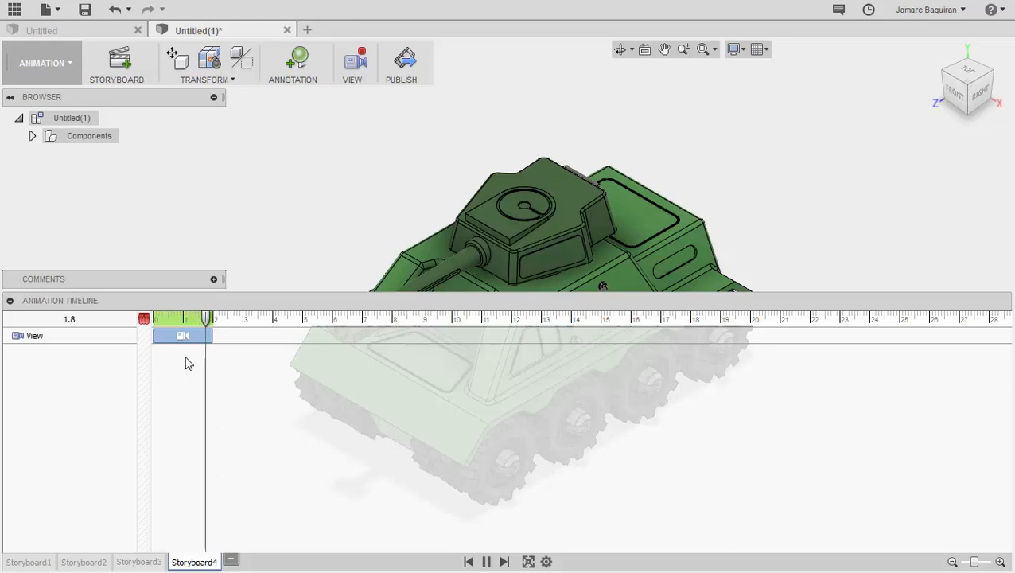
At the 4-second mark, raise the turret and body shell together about 110 mm above the wheels.
click(273, 320)
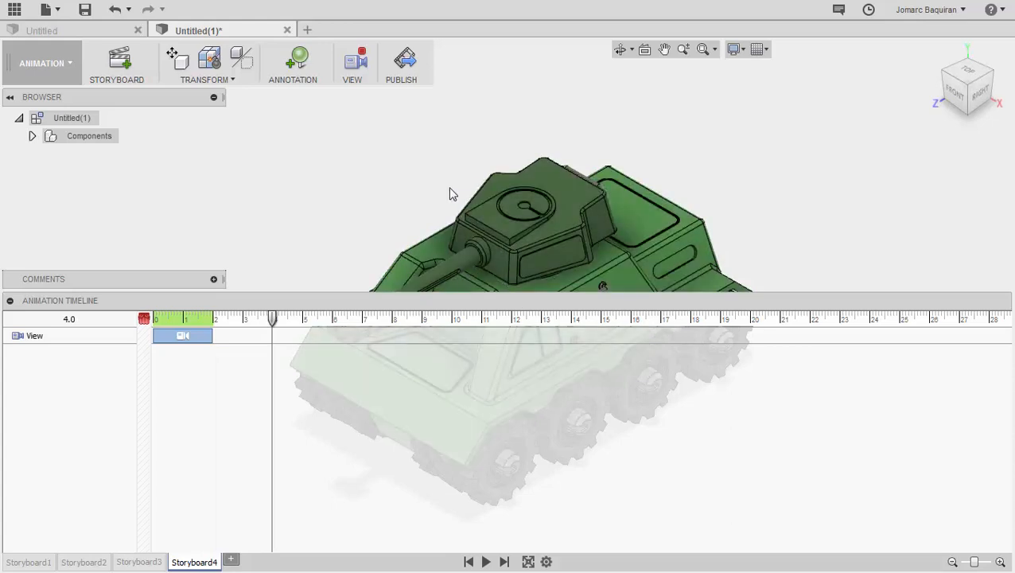
click(507, 190)
click(636, 215)
key(m)
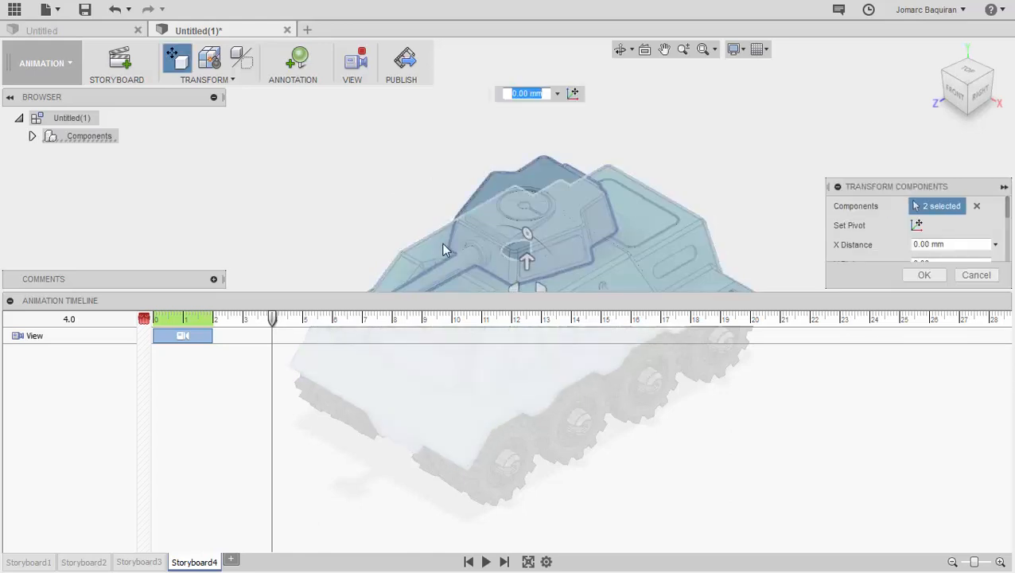
drag(525, 260, 525, 108)
scroll(491, 239, down, 2)
middle_drag(491, 240, 479, 311)
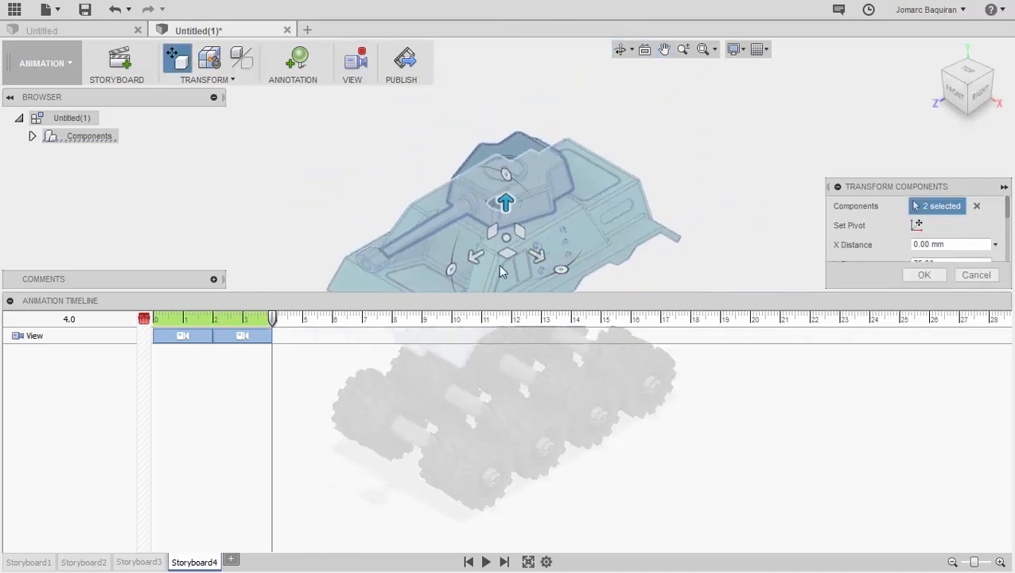
drag(506, 200, 511, 144)
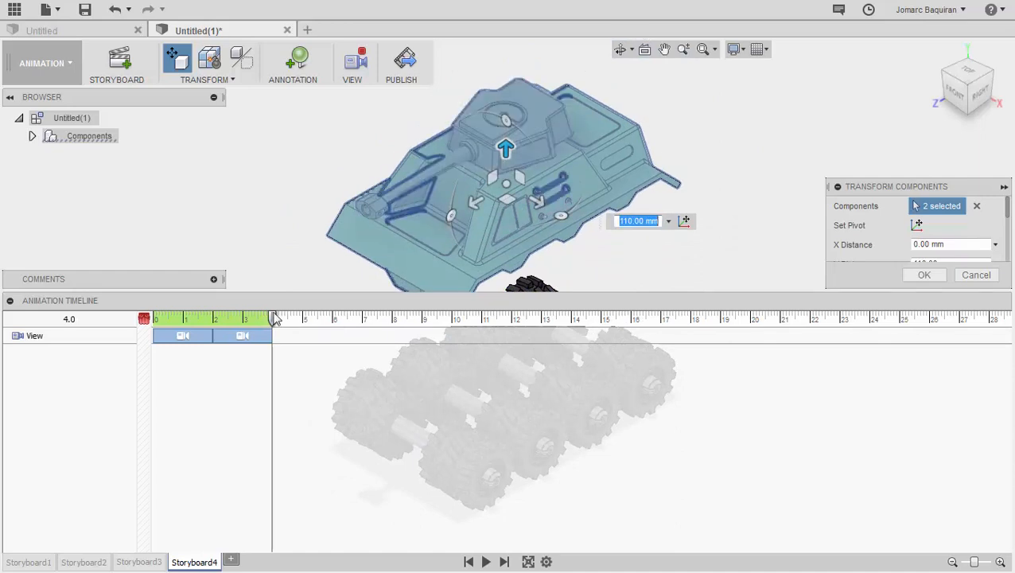
Extend the upward move of the turret and body shell to 120 mm and apply the transform.
click(9, 301)
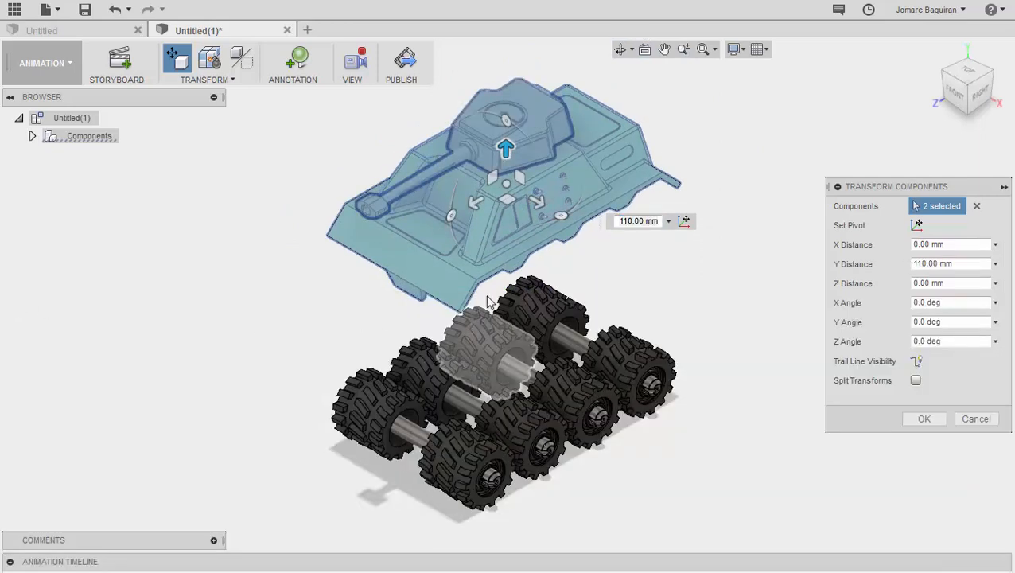
drag(506, 146, 506, 132)
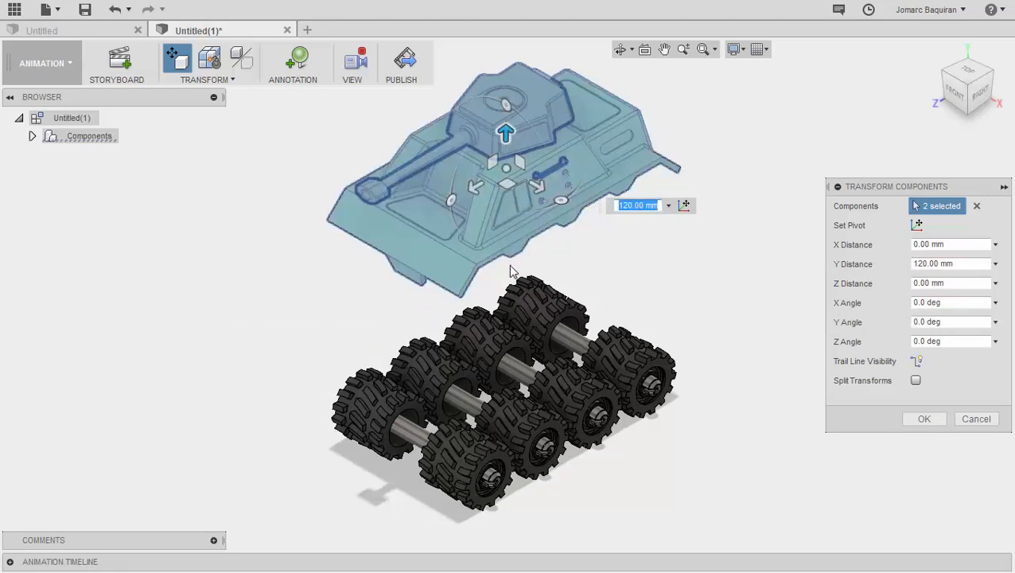
click(10, 564)
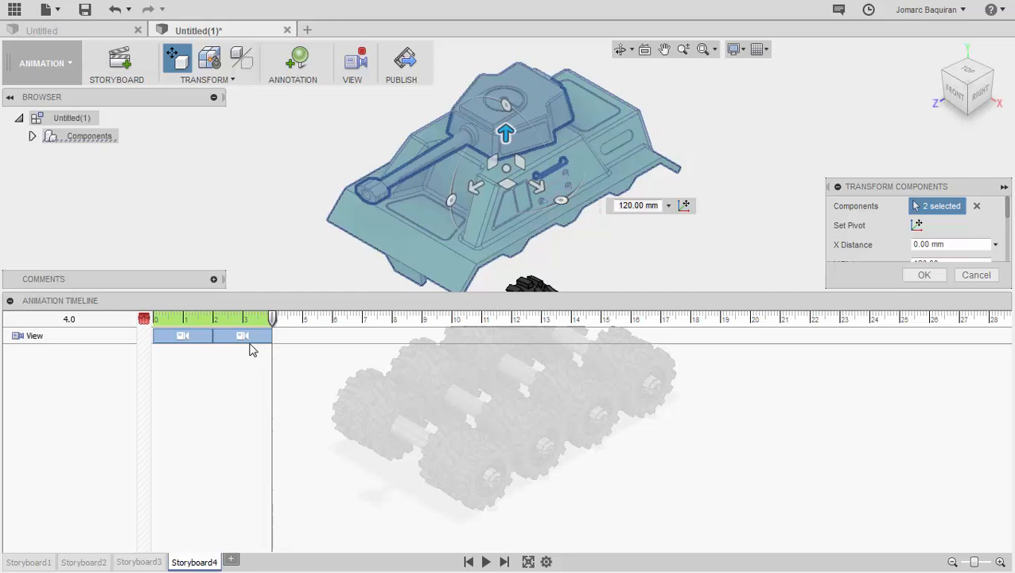
click(921, 276)
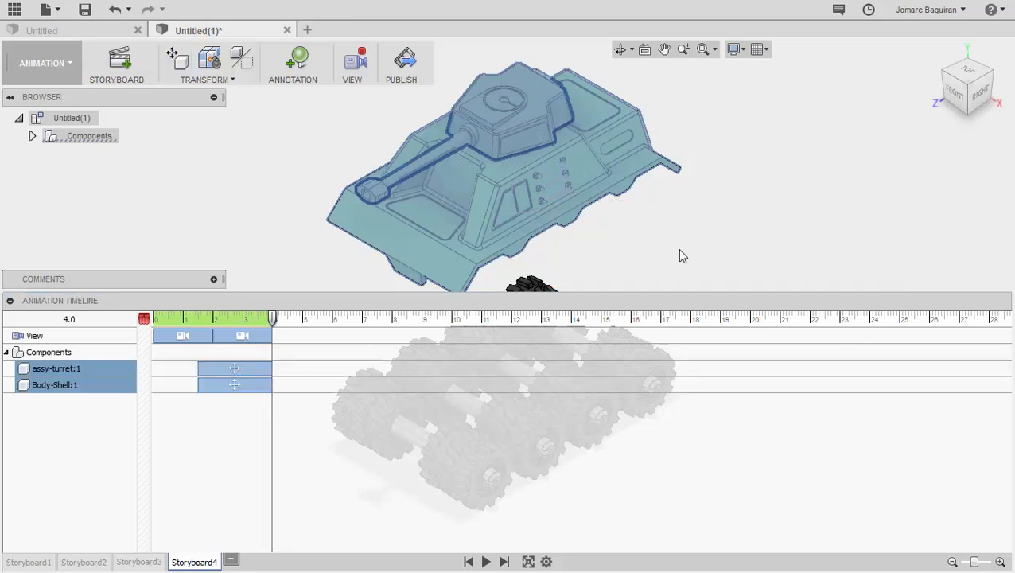
Clear the component selection and switch the timeline's recording mode to the third option.
click(637, 247)
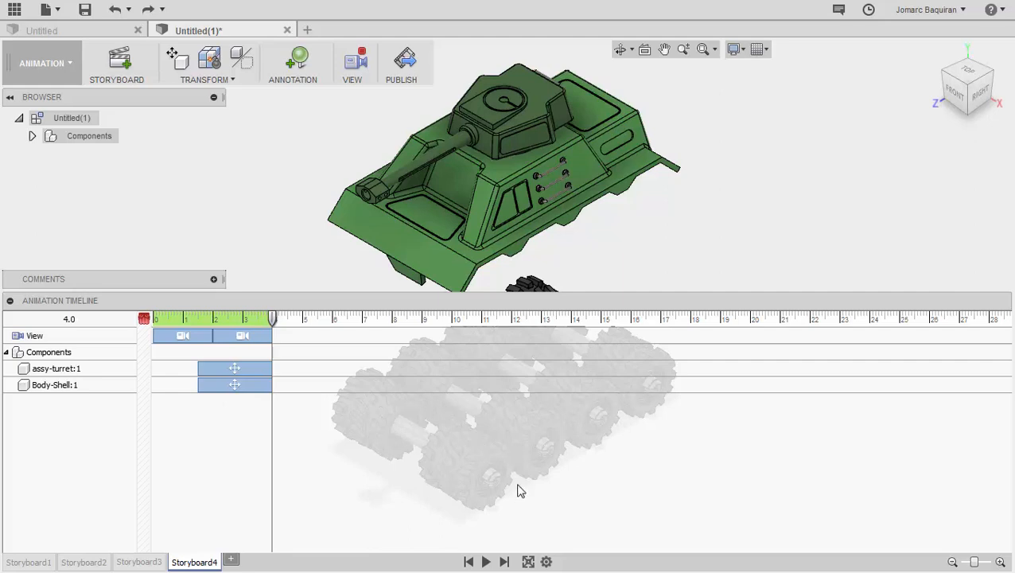
click(547, 562)
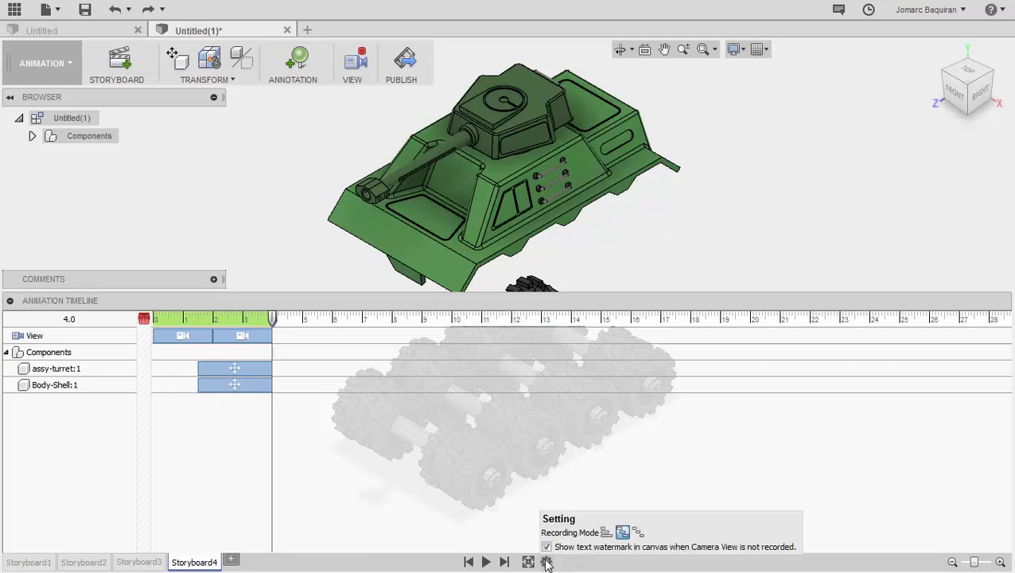
click(639, 533)
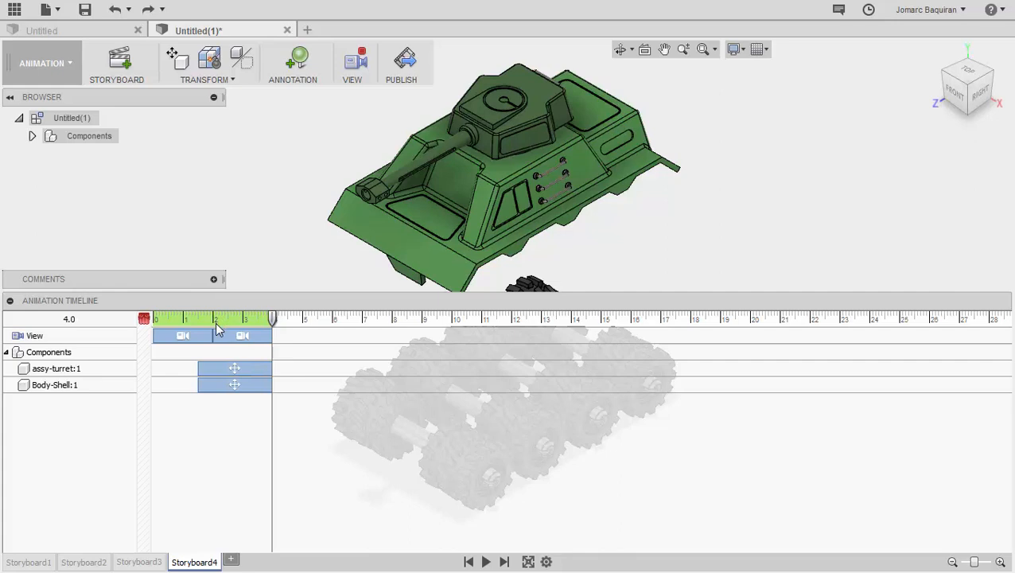
Set the turret's move action to start at 2 seconds and end at 4 seconds.
mouse_move(212, 370)
mouse_down()
mouse_move(240, 371)
mouse_move(211, 370)
mouse_up()
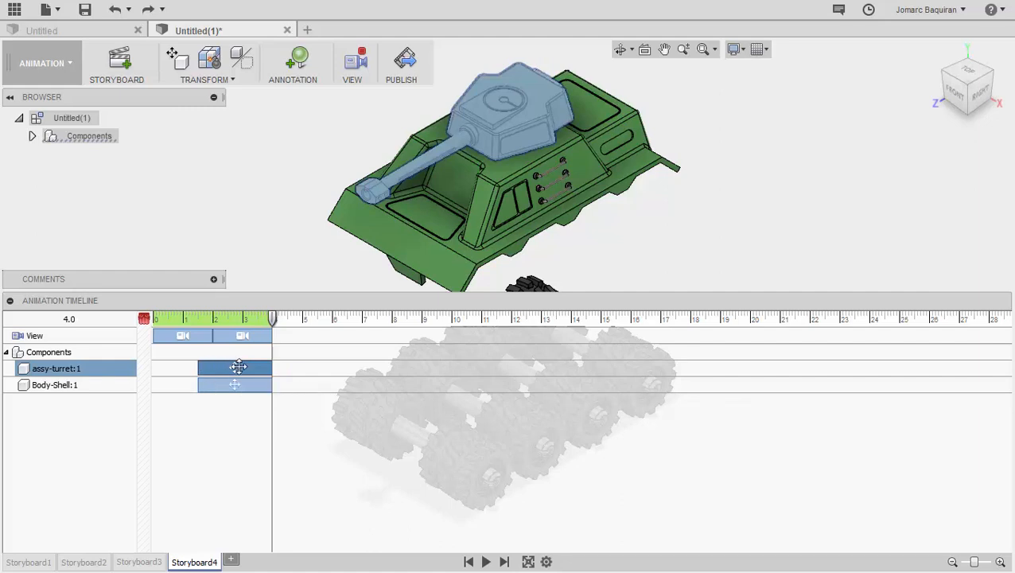
right_click(239, 367)
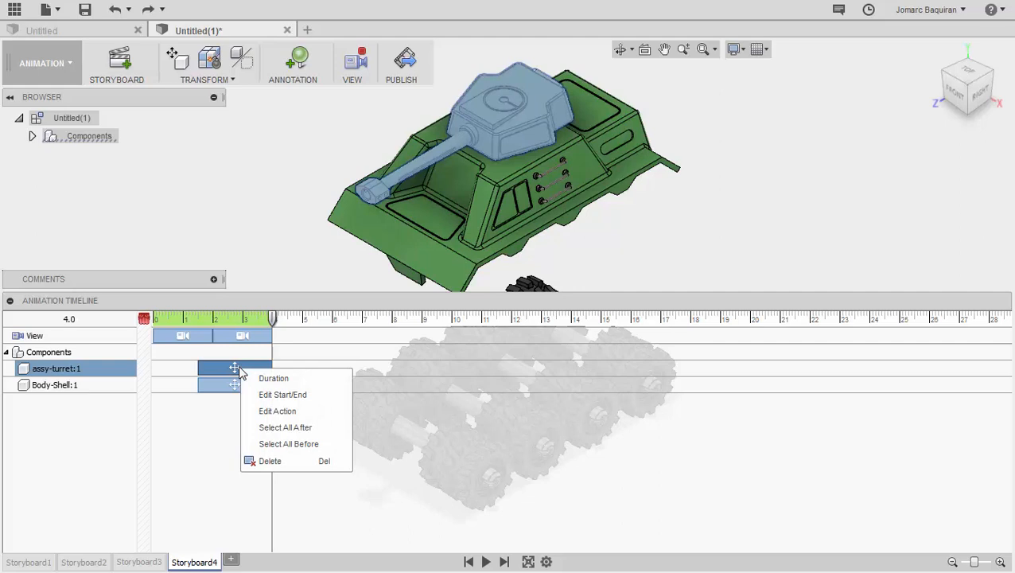
click(272, 399)
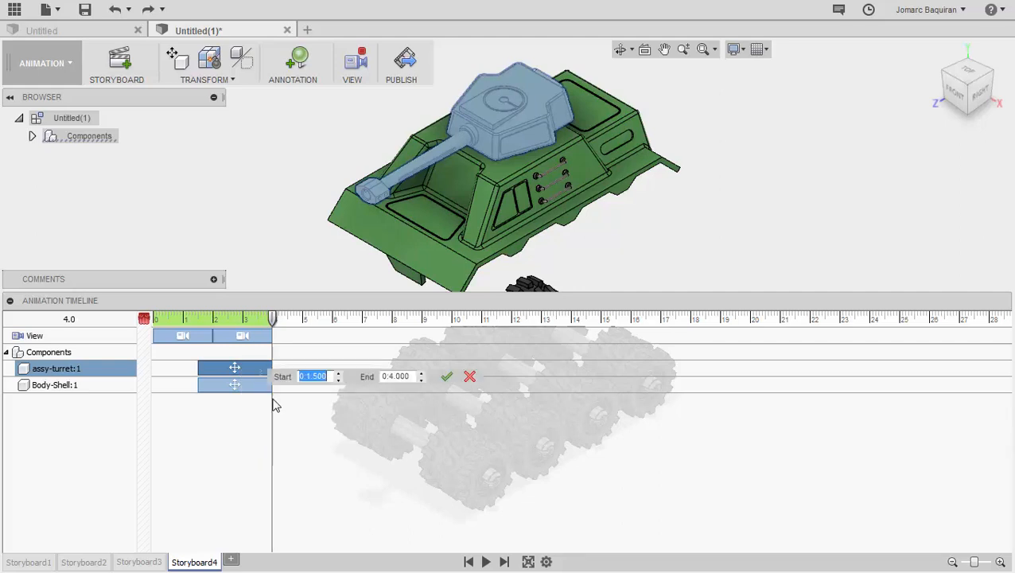
text(2)
key(Tab)
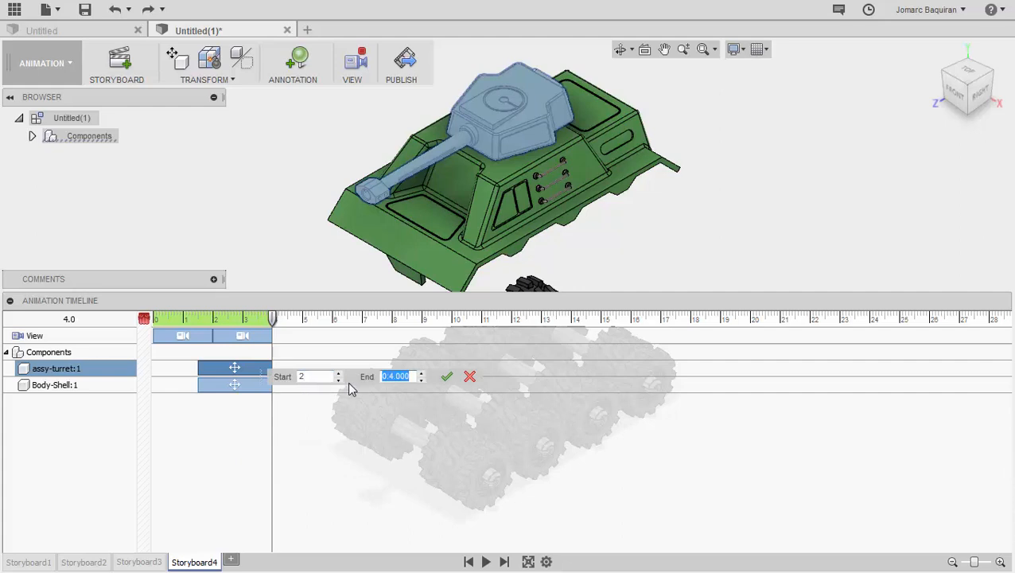
text(4)
click(446, 380)
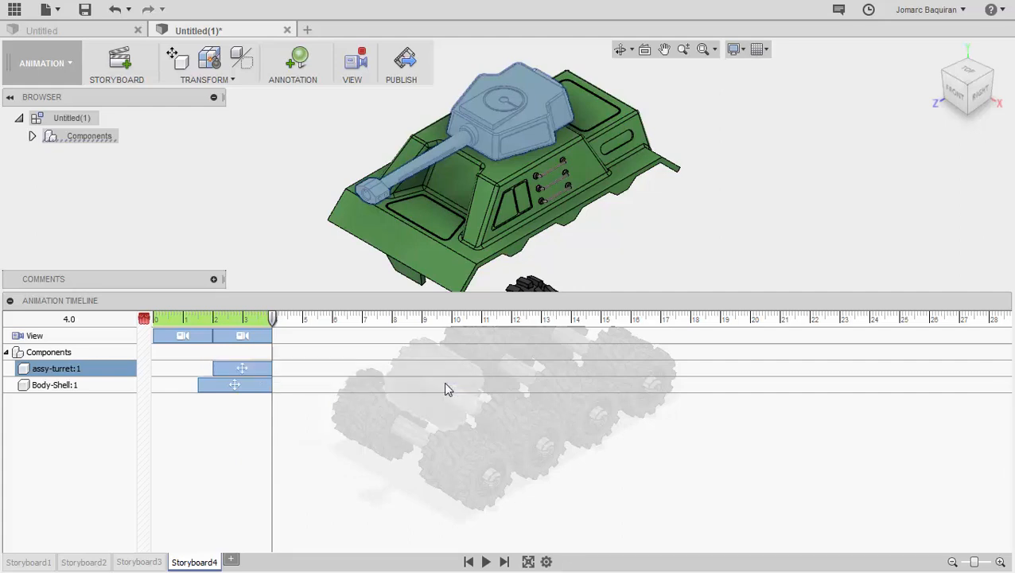
Set the body shell's move action to start at 2 seconds and end at 4 seconds.
click(244, 385)
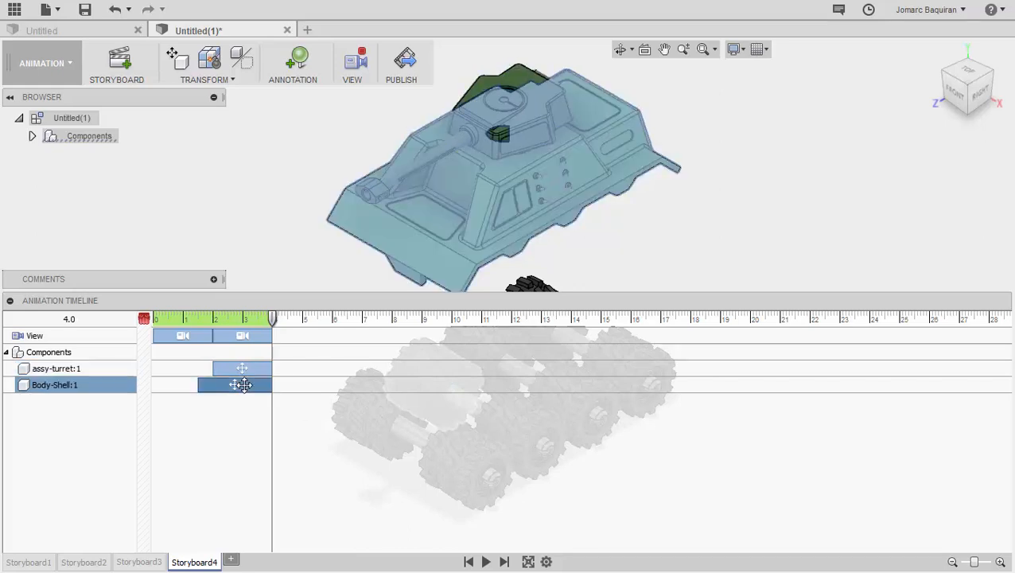
right_click(245, 386)
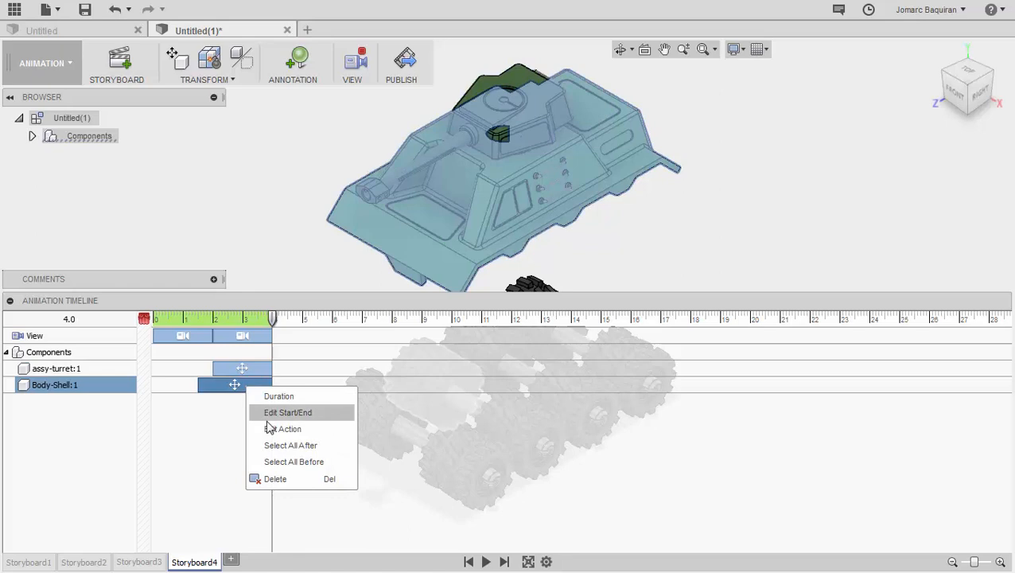
click(288, 414)
text(2)
key(Tab)
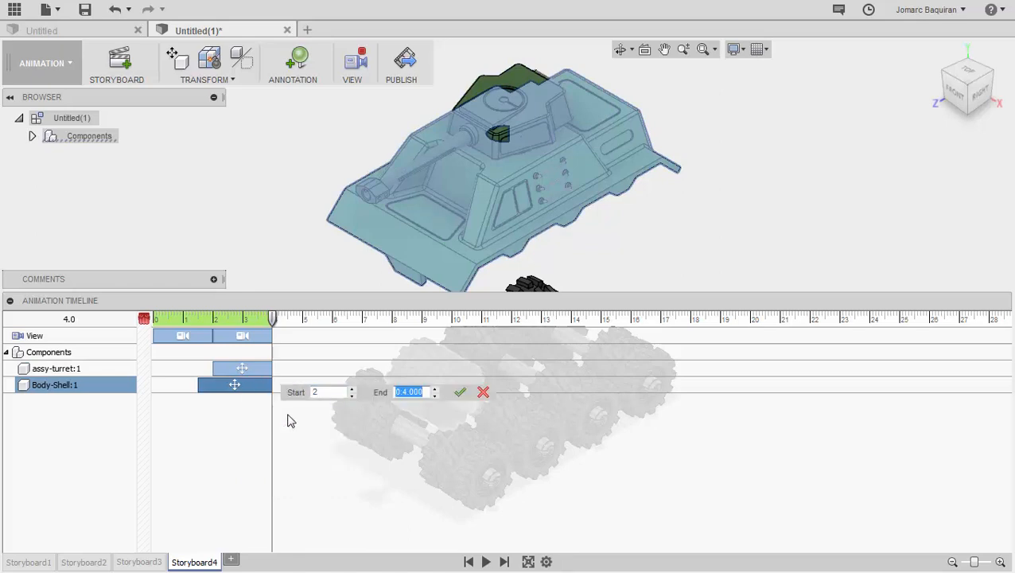
text(4)
click(458, 392)
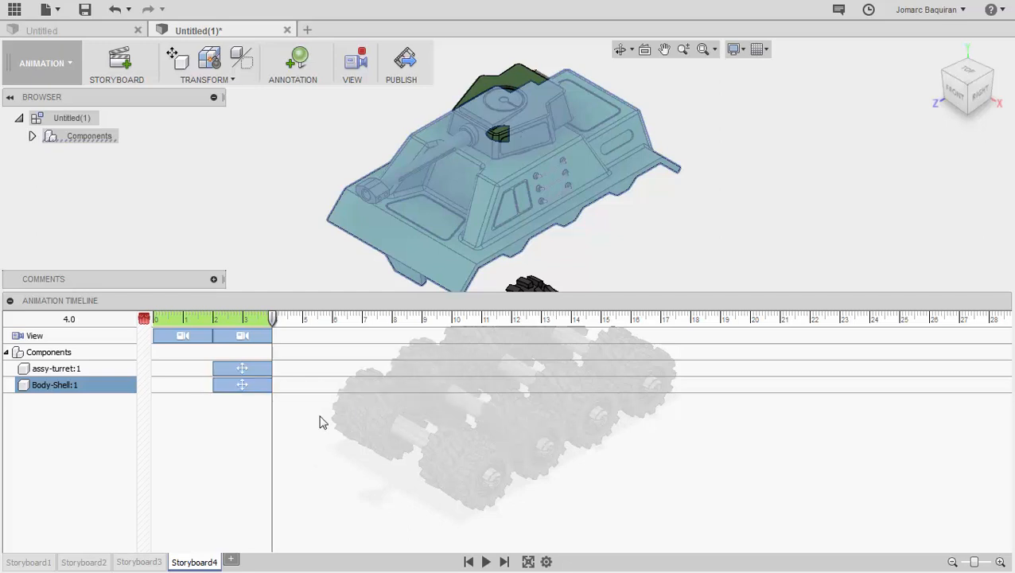
At the 6-second mark, raise the turret alone 60 mm above the body shell.
click(509, 116)
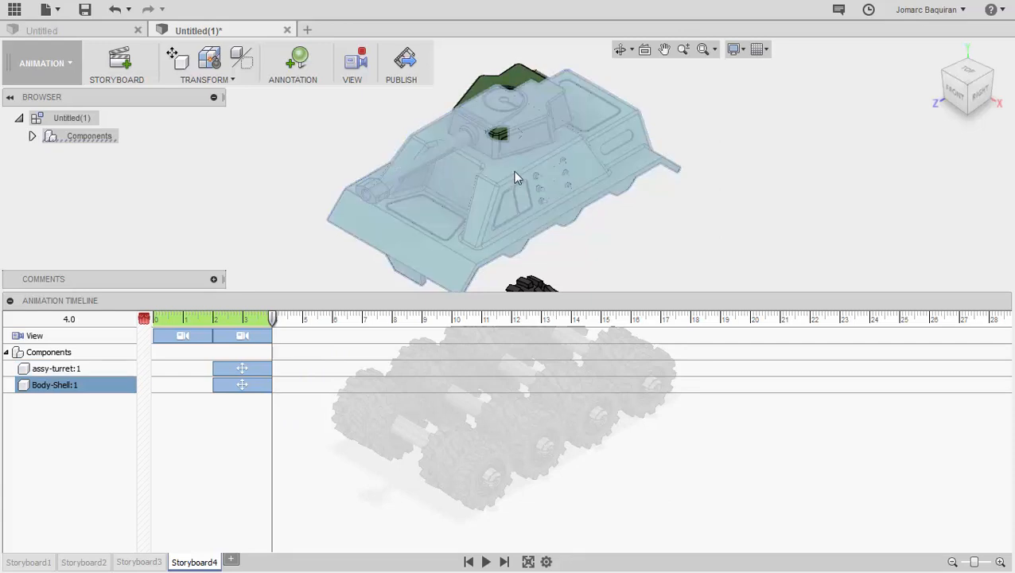
click(333, 320)
click(295, 217)
scroll(525, 100, down, 2)
middle_drag(528, 97, 493, 193)
click(493, 193)
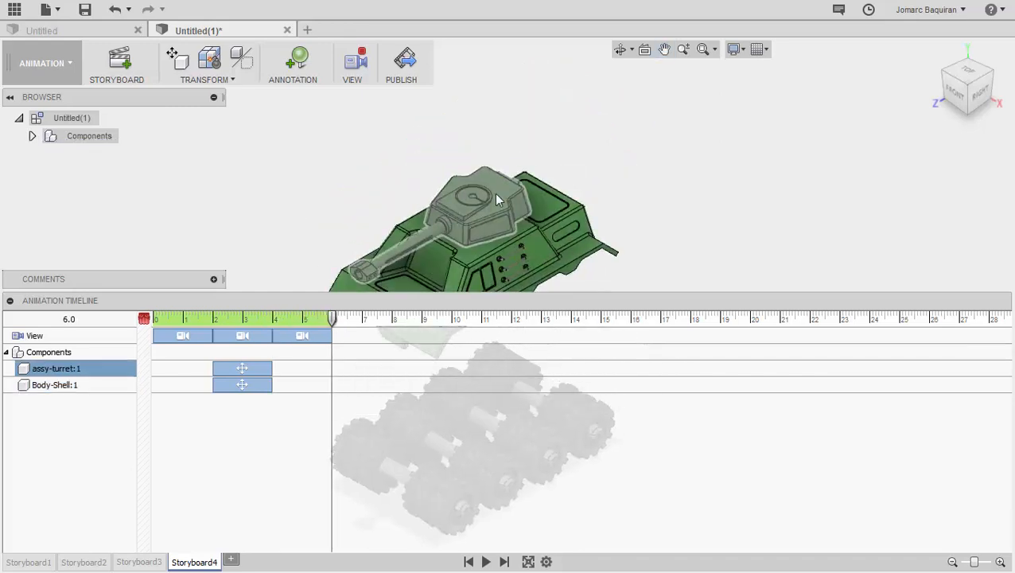
click(494, 192)
key(m)
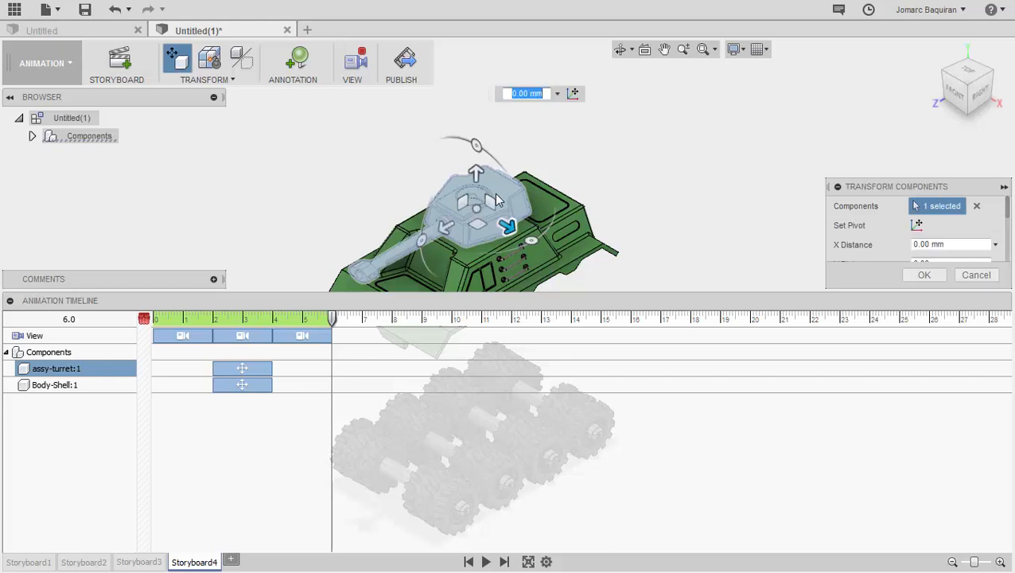
drag(476, 172, 478, 97)
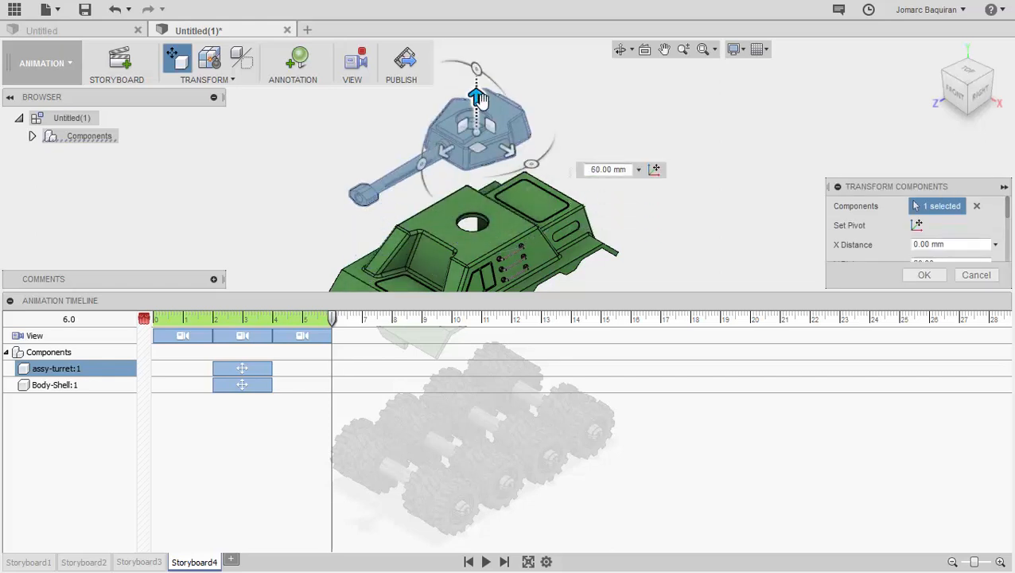
right_click(628, 127)
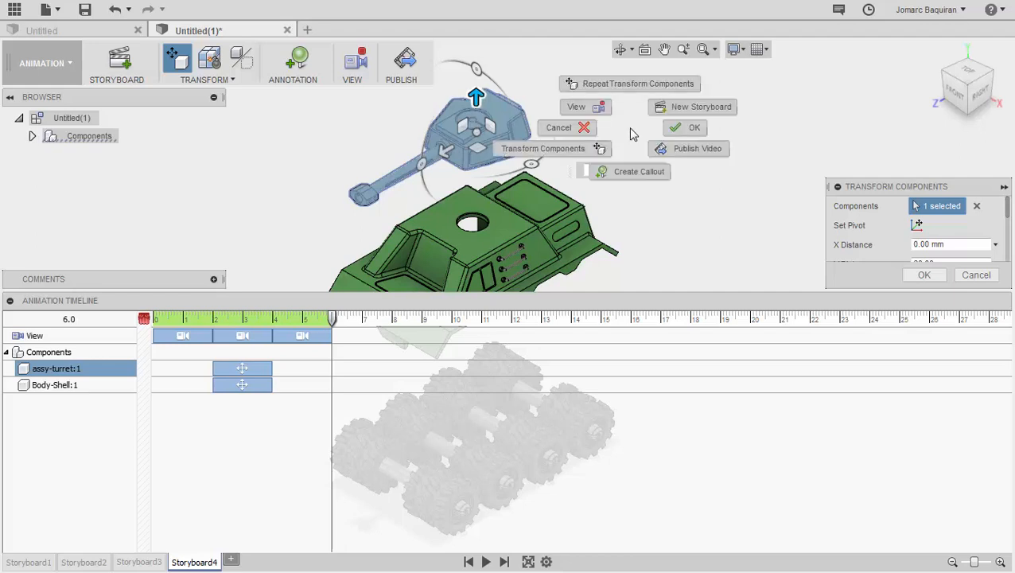
click(689, 134)
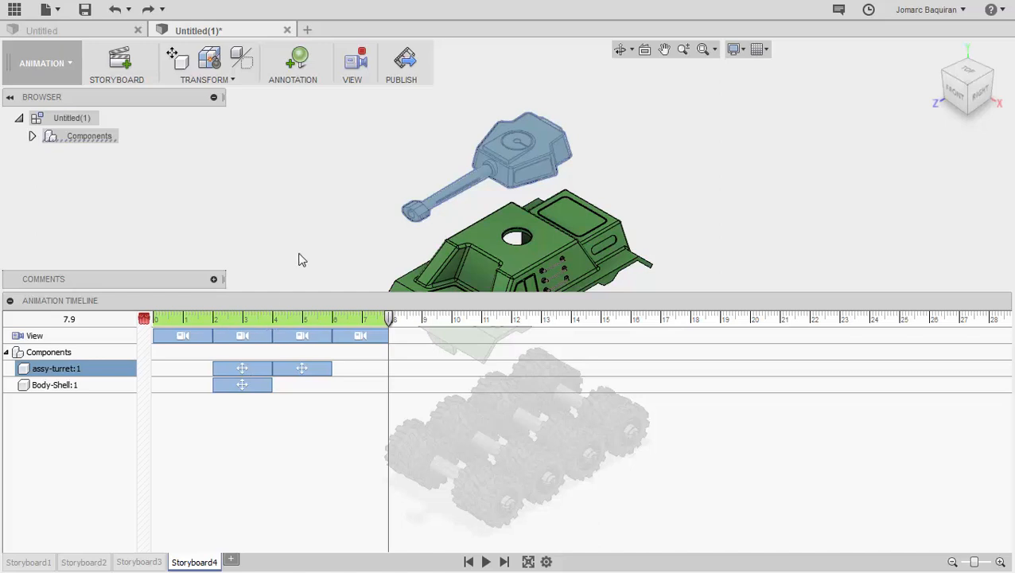
Delete the view actions between 2 and 6 seconds and move the last view action to start at 2 seconds.
click(248, 337)
key(Delete)
click(294, 336)
key(Delete)
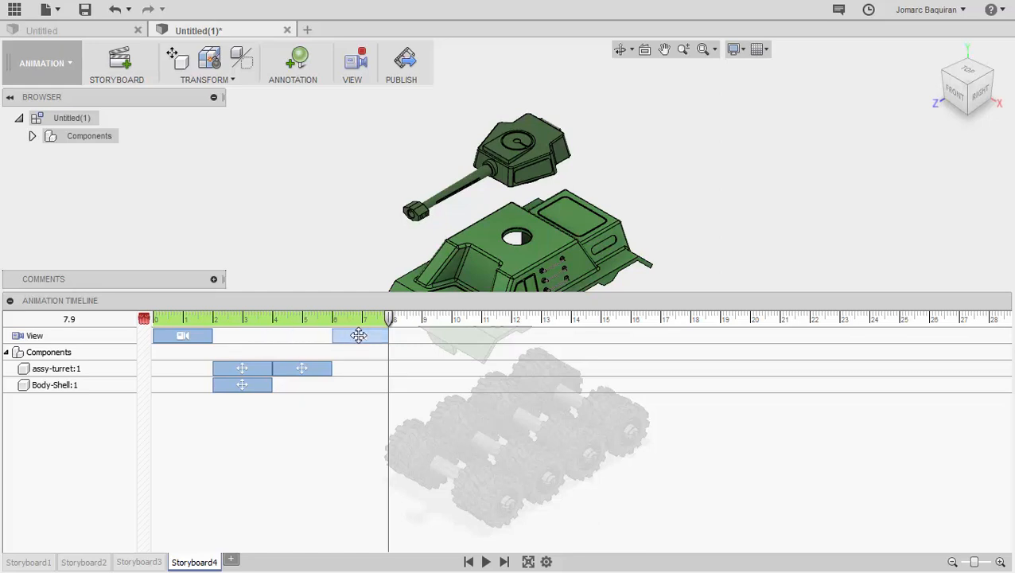
drag(360, 334, 242, 336)
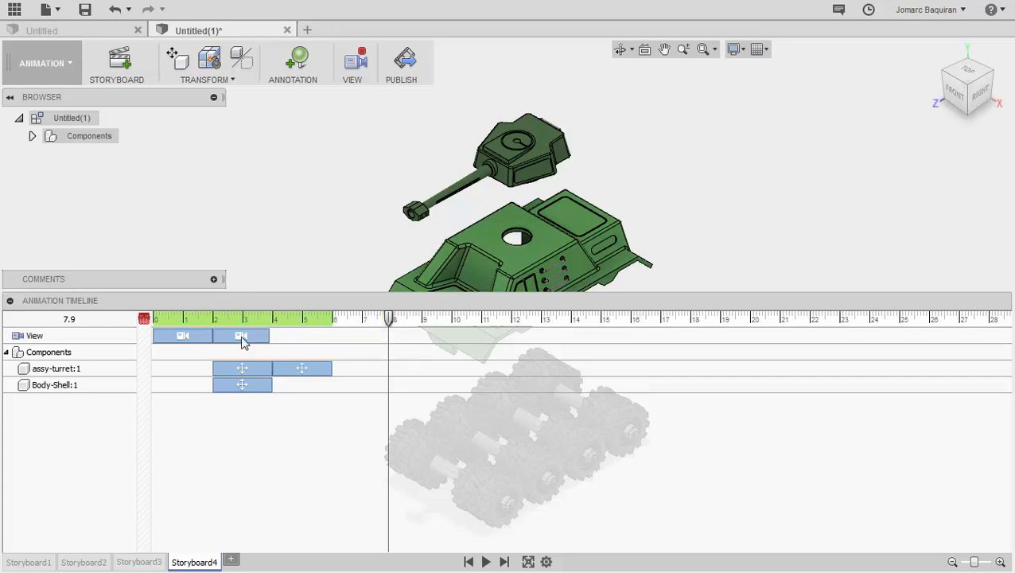
Shift all move actions of the turret and body shell together so the sequence starts at about 4 seconds.
click(242, 368)
ctrl+click(242, 384)
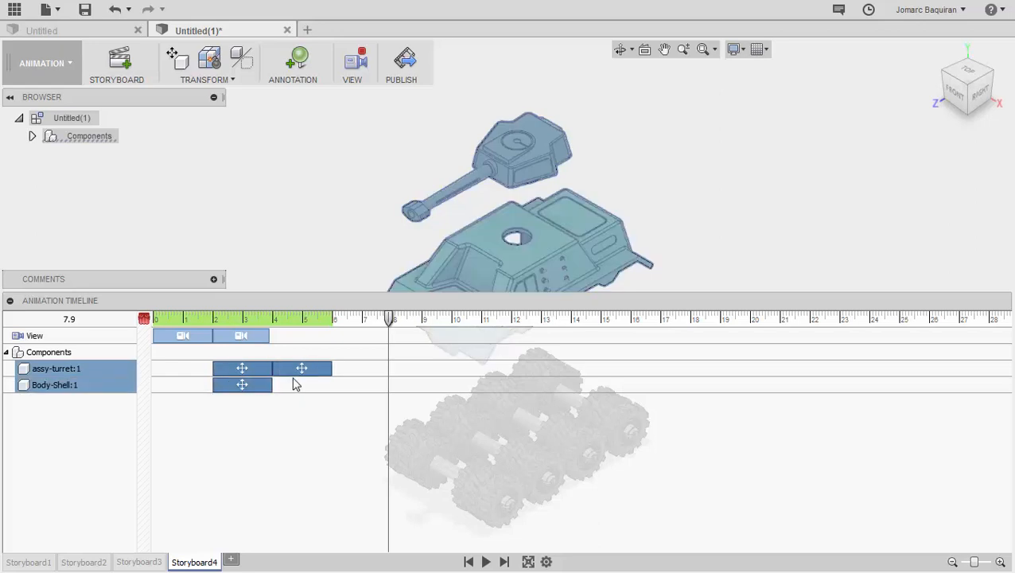
drag(283, 367, 339, 373)
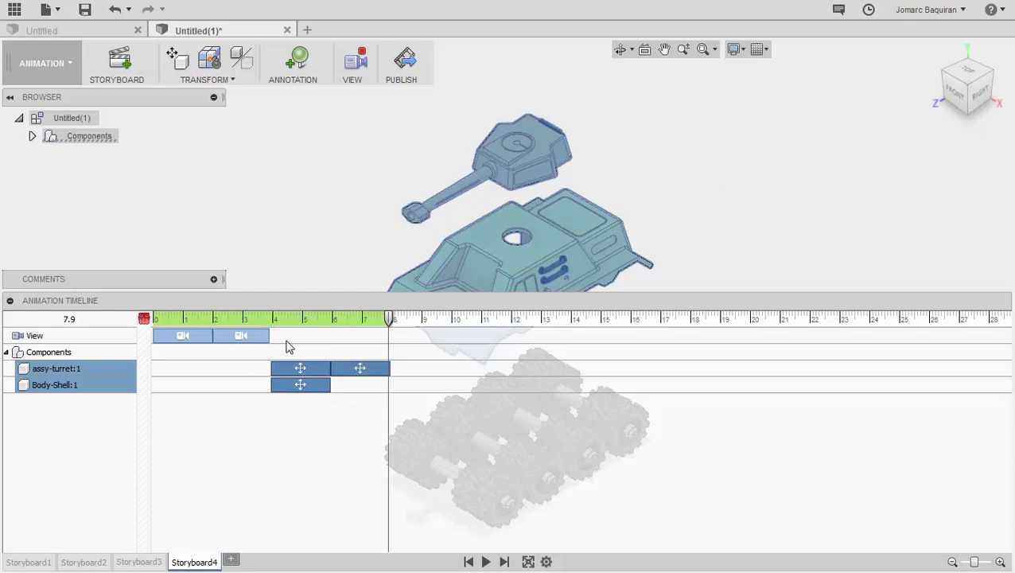
key(space)
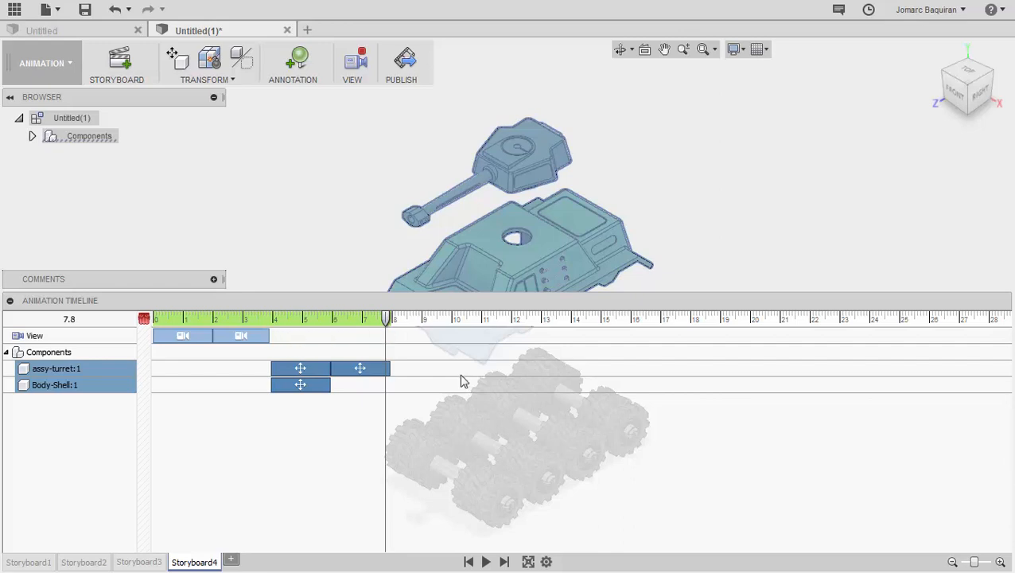
Set the turret's second move action to start at 6 seconds and end at 8 seconds.
click(362, 369)
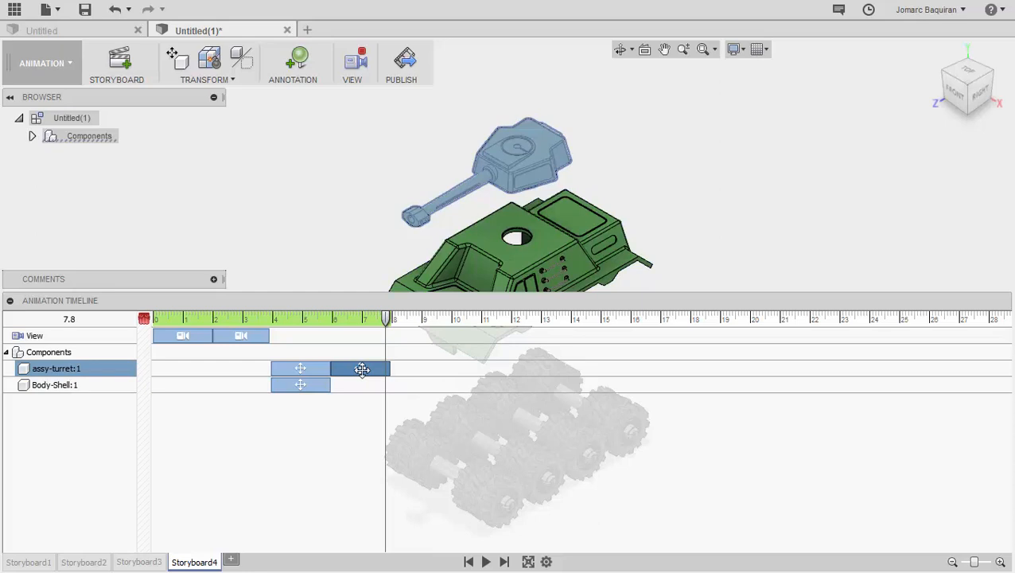
right_click(362, 370)
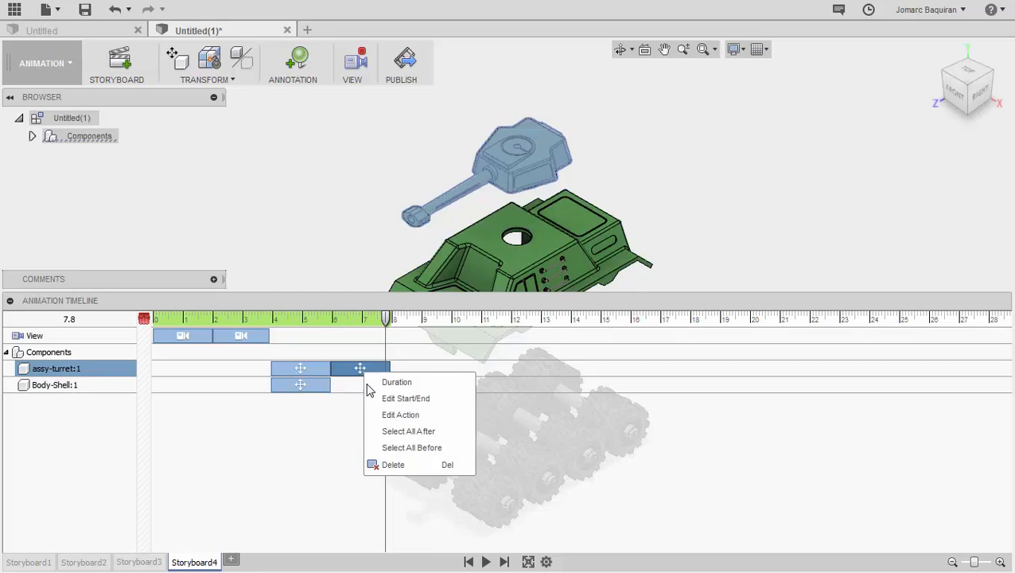
click(398, 399)
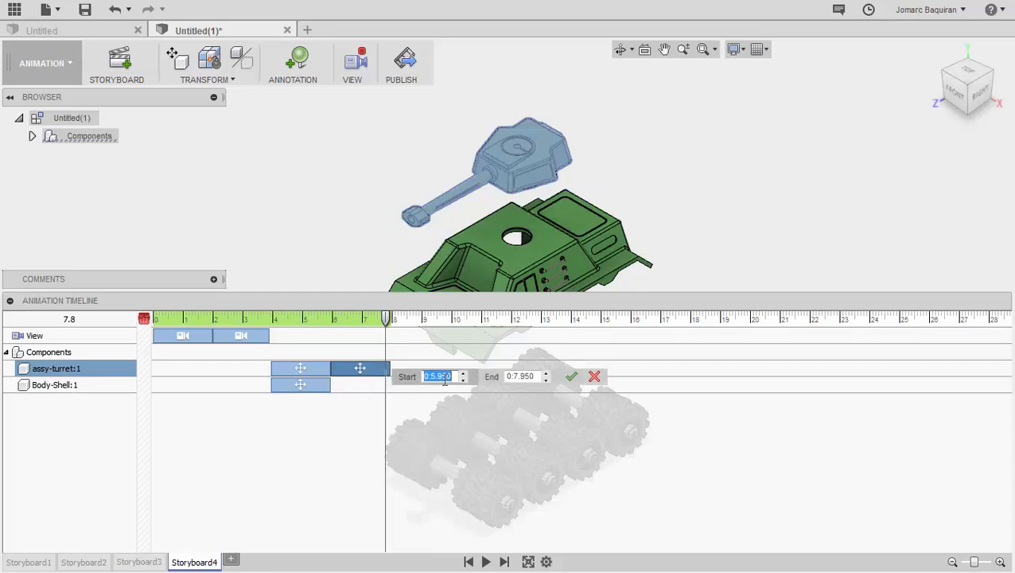
text(6)
key(Tab)
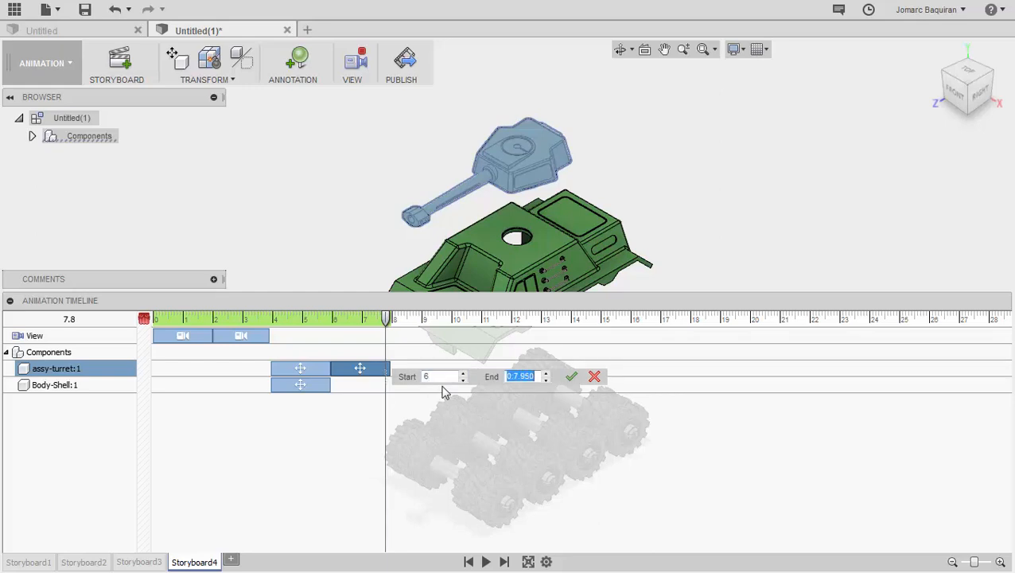
text(8)
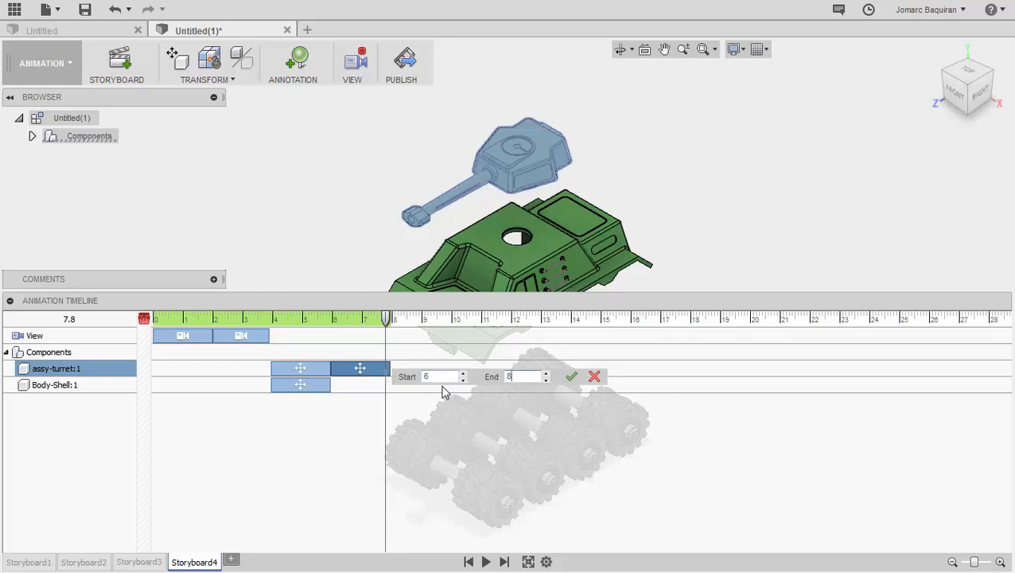
click(571, 377)
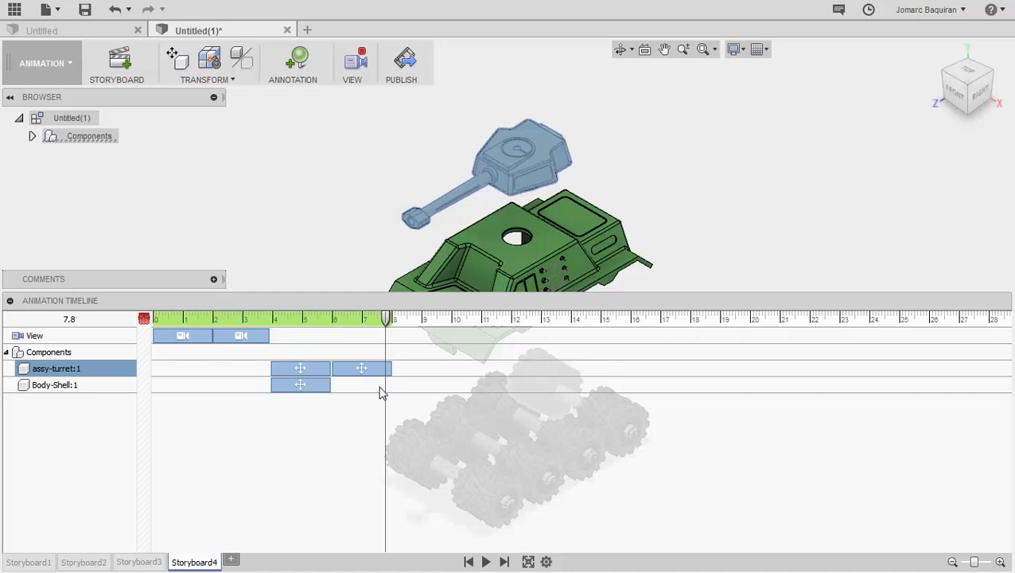
Set the turret's first move action to start at 4 seconds and end at 6 seconds.
click(305, 367)
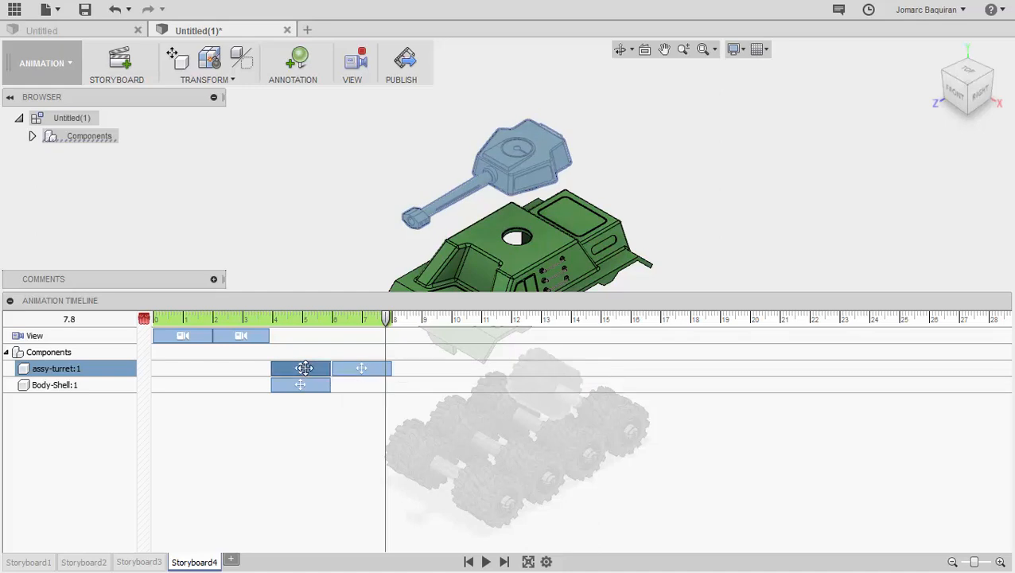
right_click(305, 367)
click(340, 395)
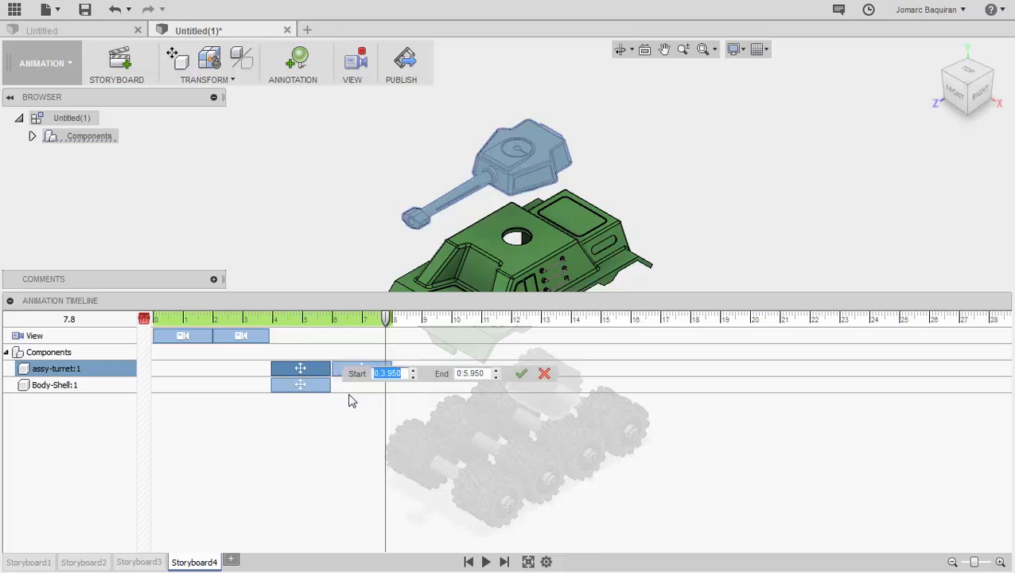
text(4)
key(Tab)
text(6)
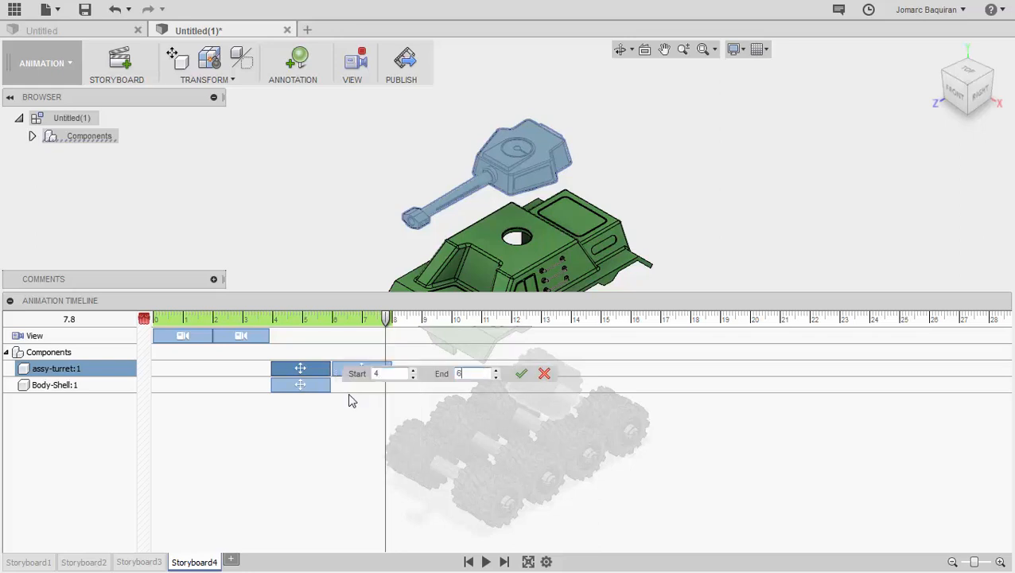
click(521, 373)
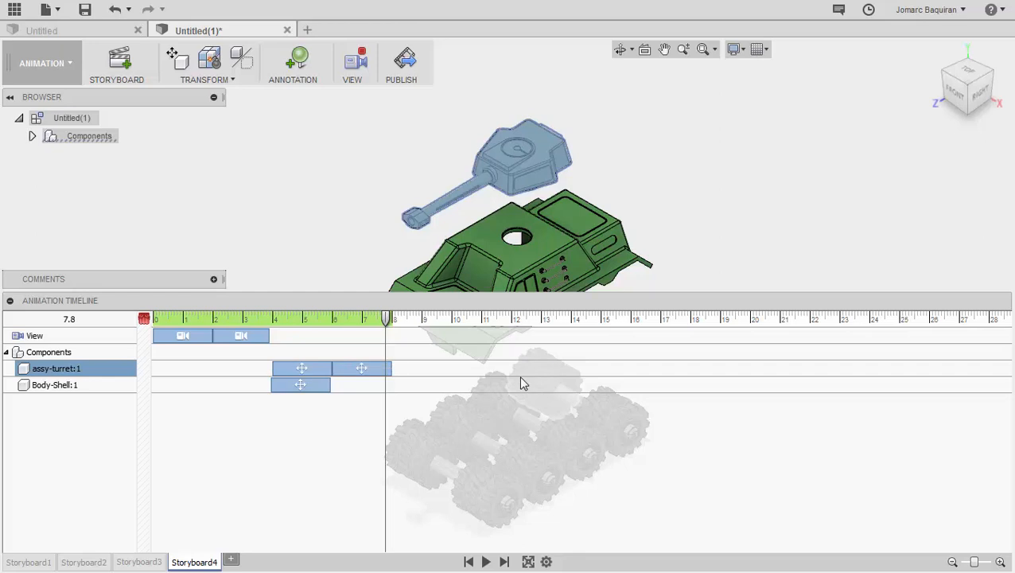
Set the body shell's move action to start at 4 seconds and end at 6 seconds.
click(309, 386)
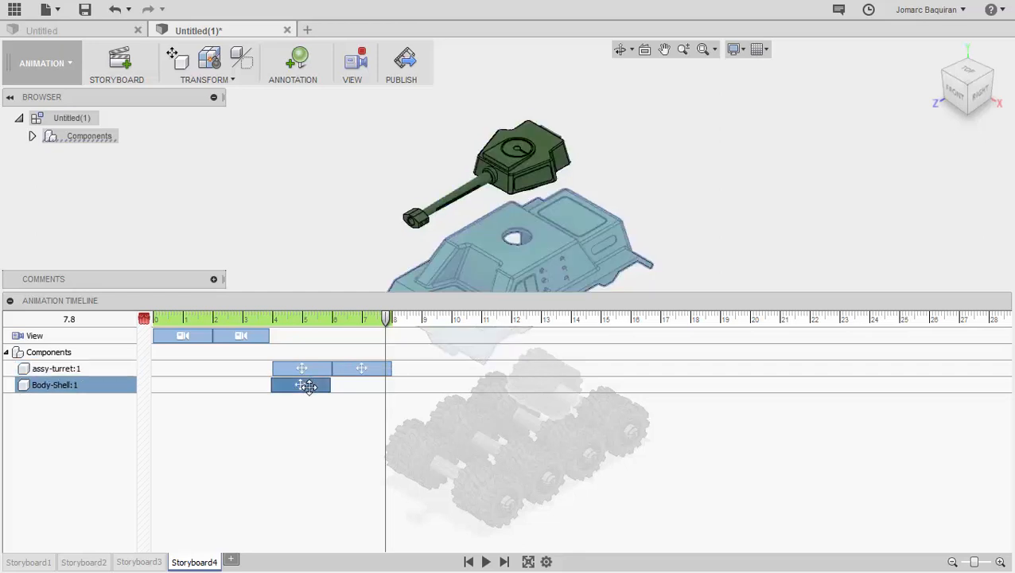
right_click(307, 386)
click(340, 414)
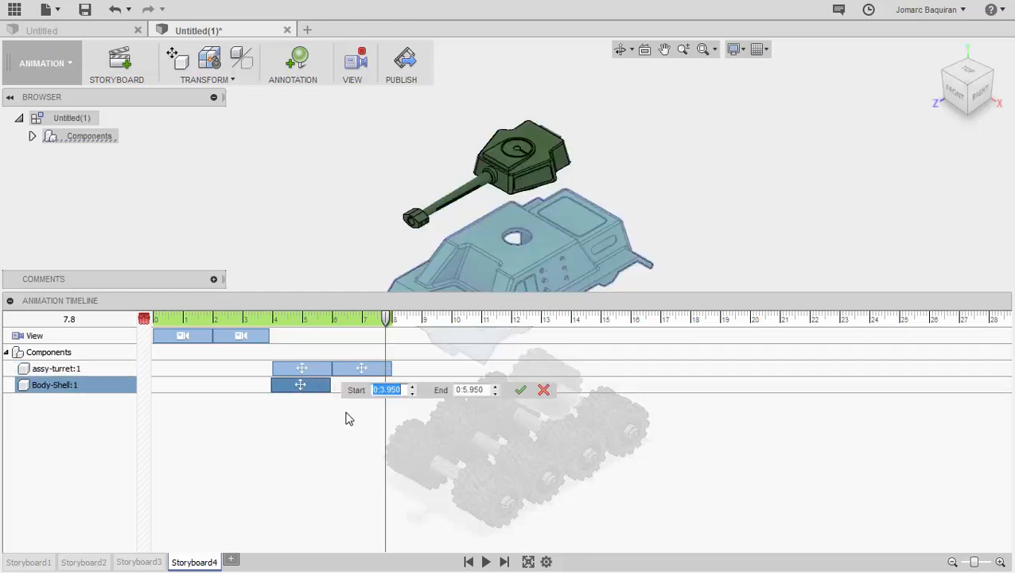
text(4)
key(Tab)
text(6)
click(520, 390)
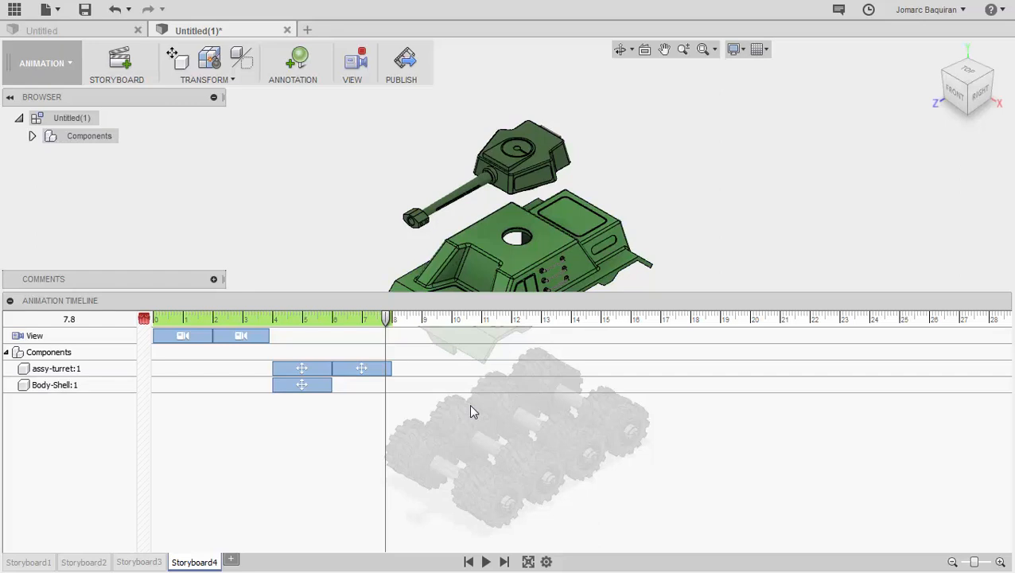
click(547, 238)
click(556, 163)
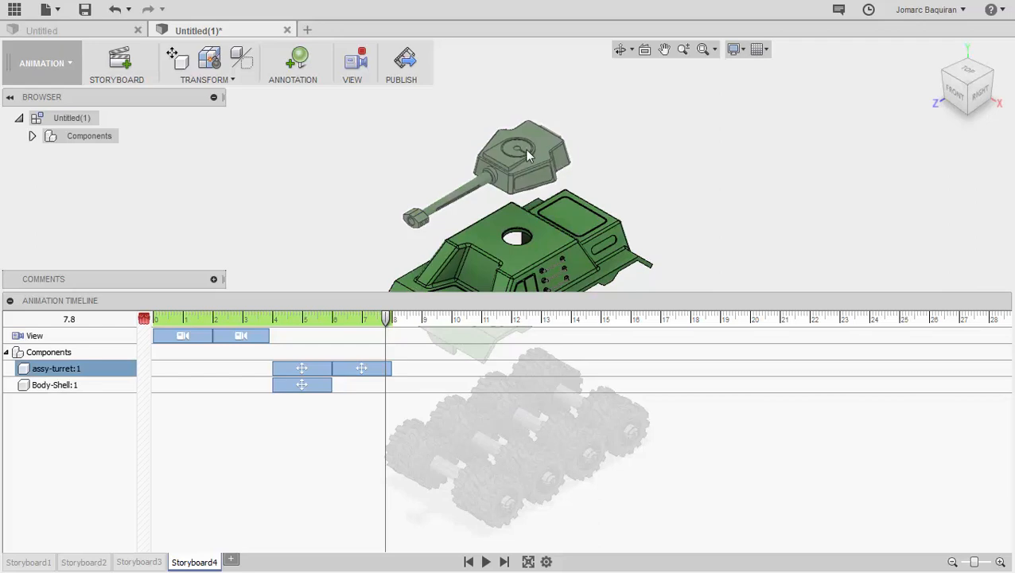
click(561, 237)
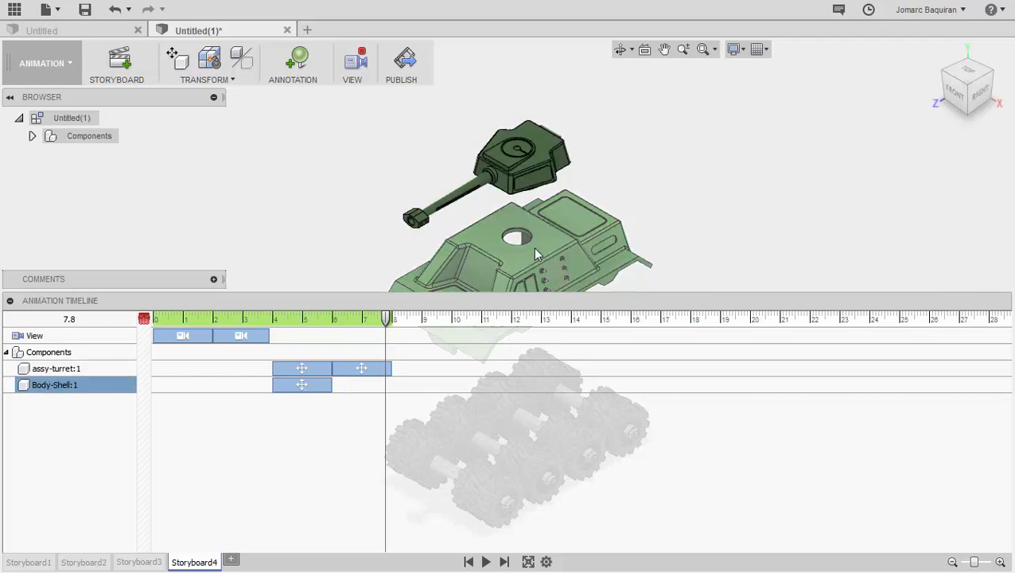
key(Escape)
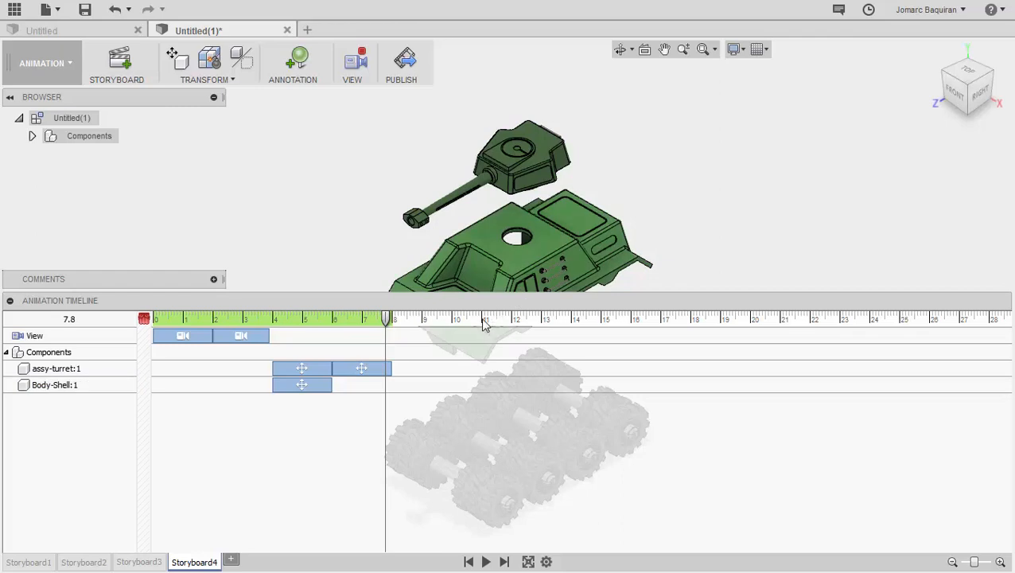
At the 11-second mark, restore the body shell and turret together to their home positions.
click(482, 321)
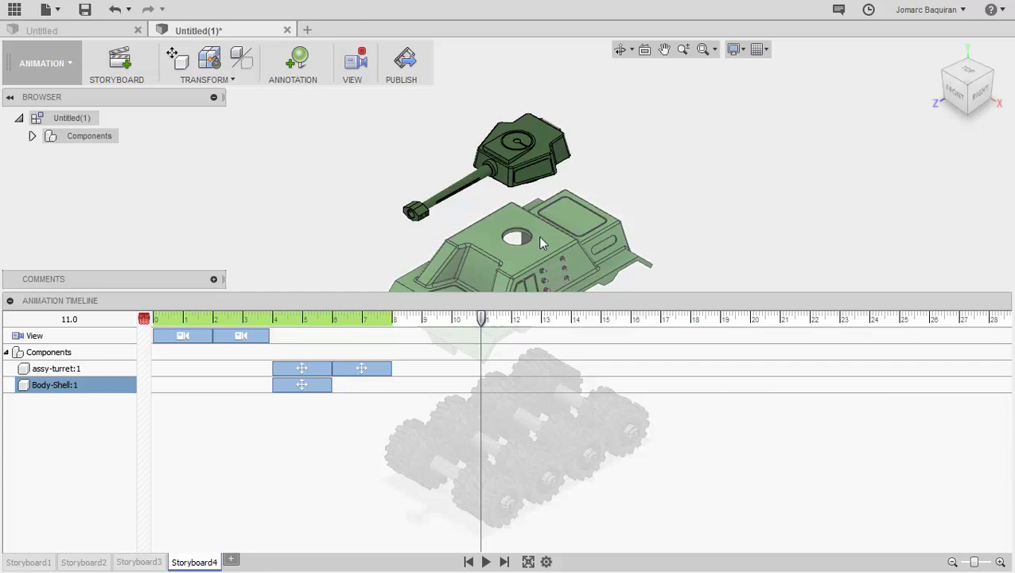
click(33, 137)
click(44, 154)
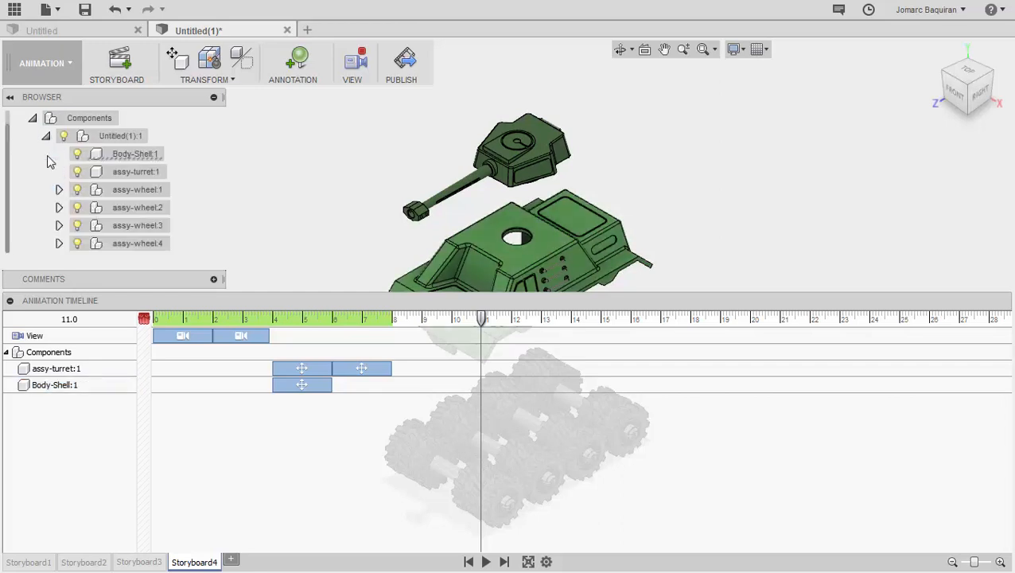
click(131, 172)
ctrl+click(136, 156)
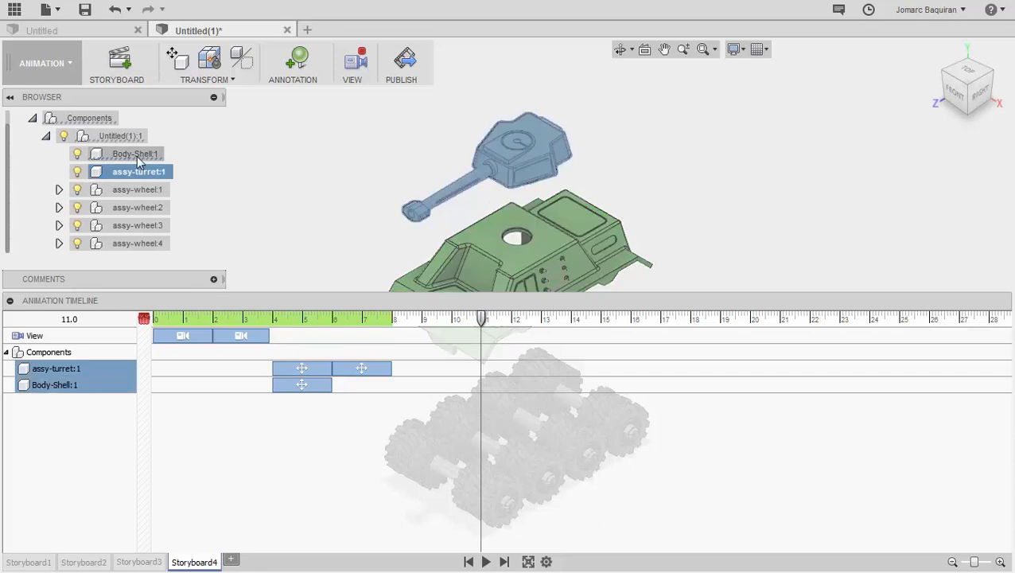
click(231, 80)
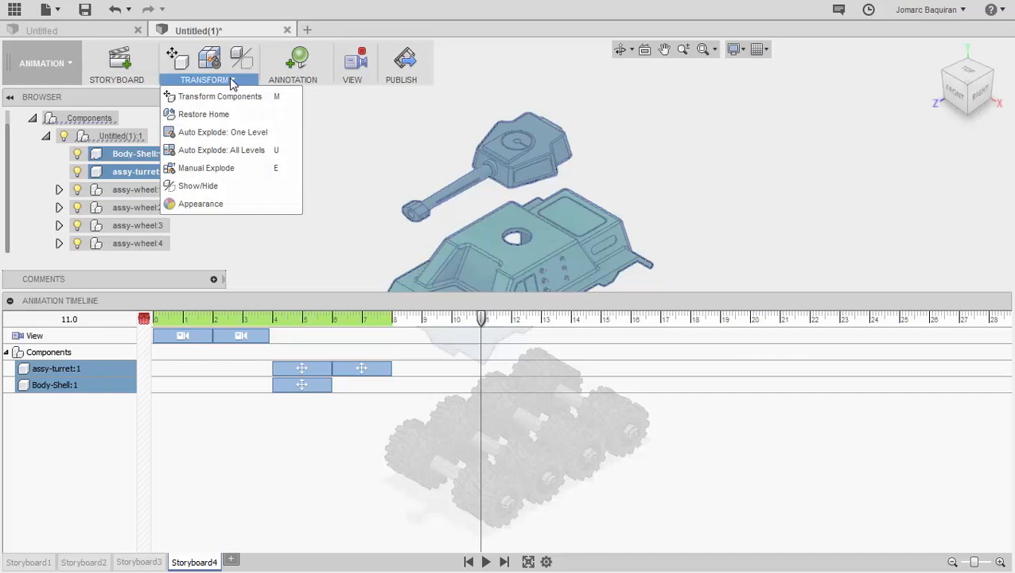
click(204, 115)
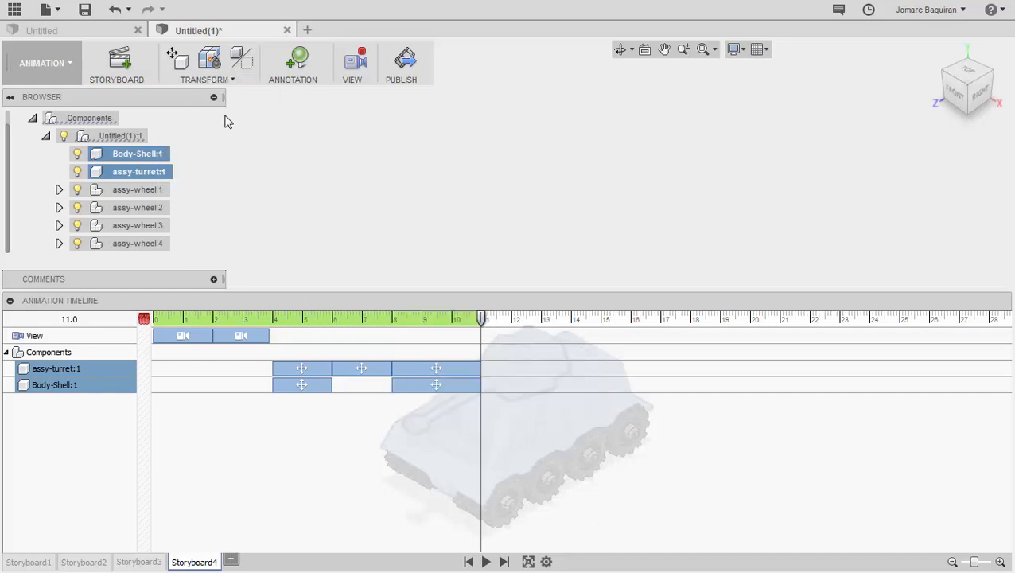
click(540, 420)
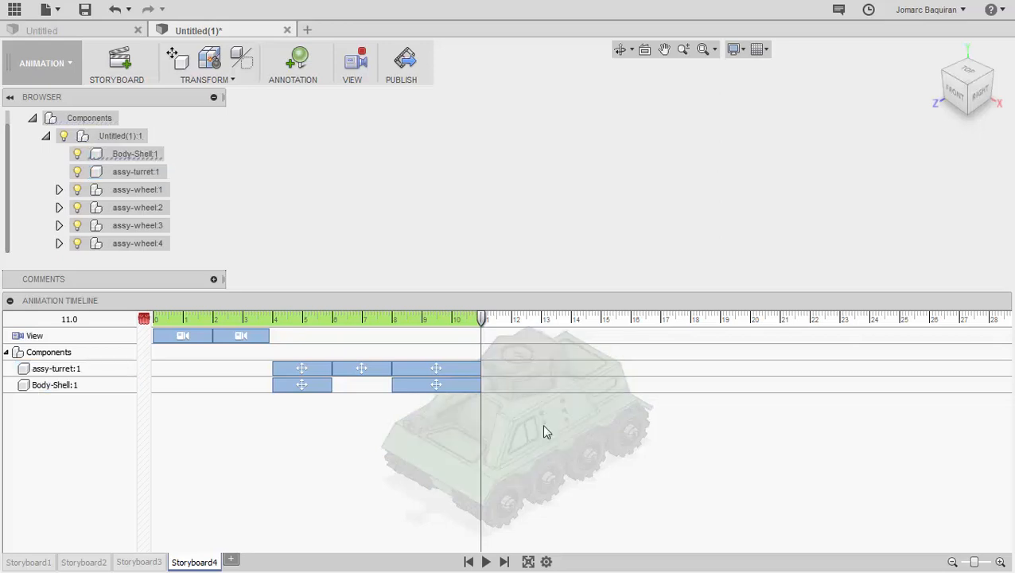
At the 13-second mark, return the camera to the home view to record a closing view action.
click(541, 319)
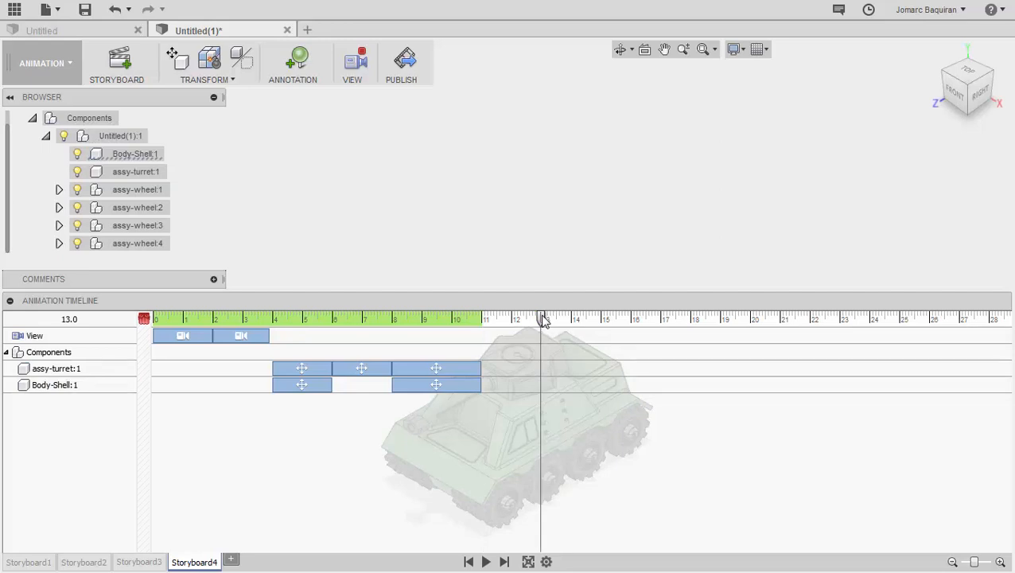
mouse_move(917, 70)
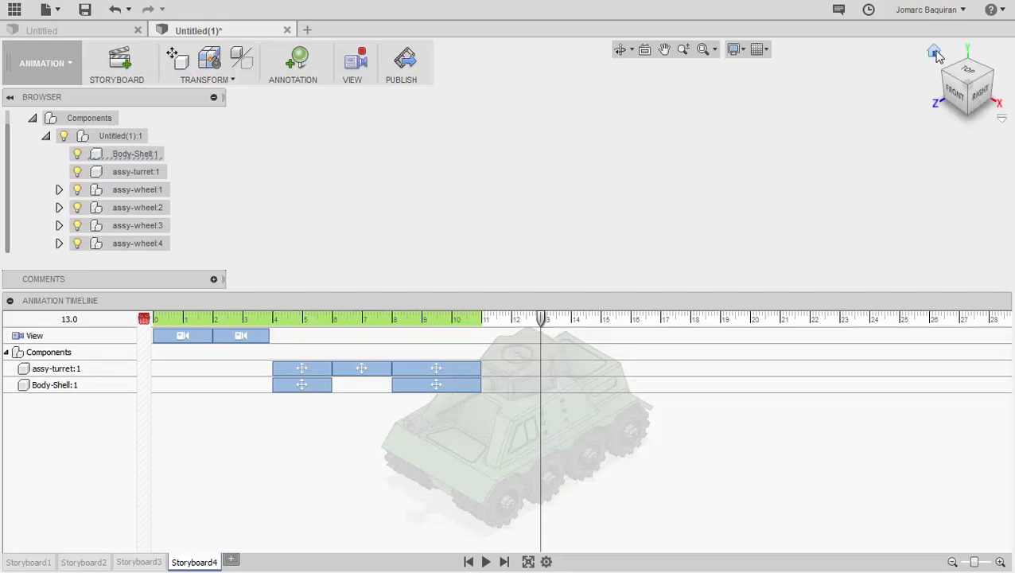
click(935, 53)
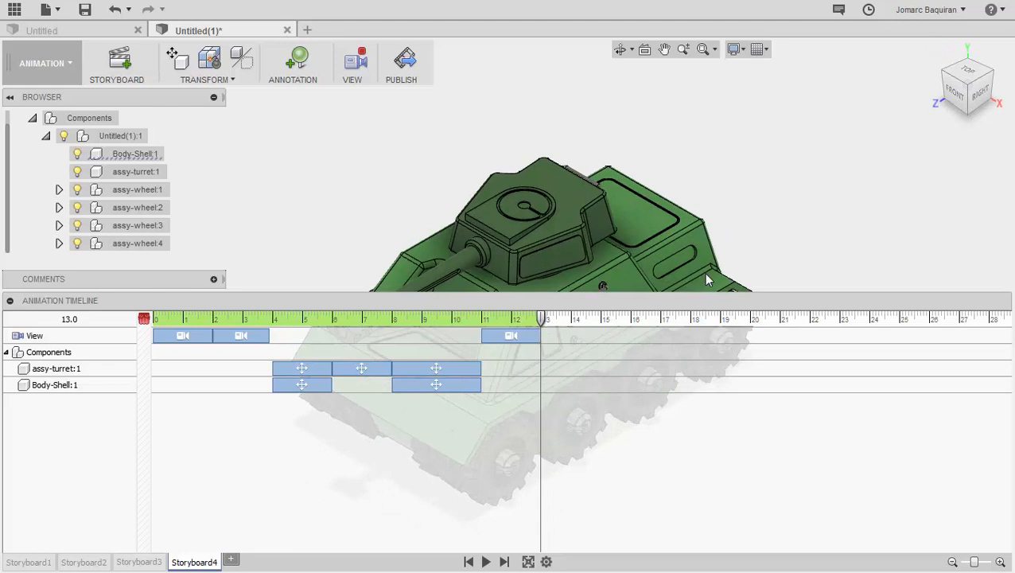